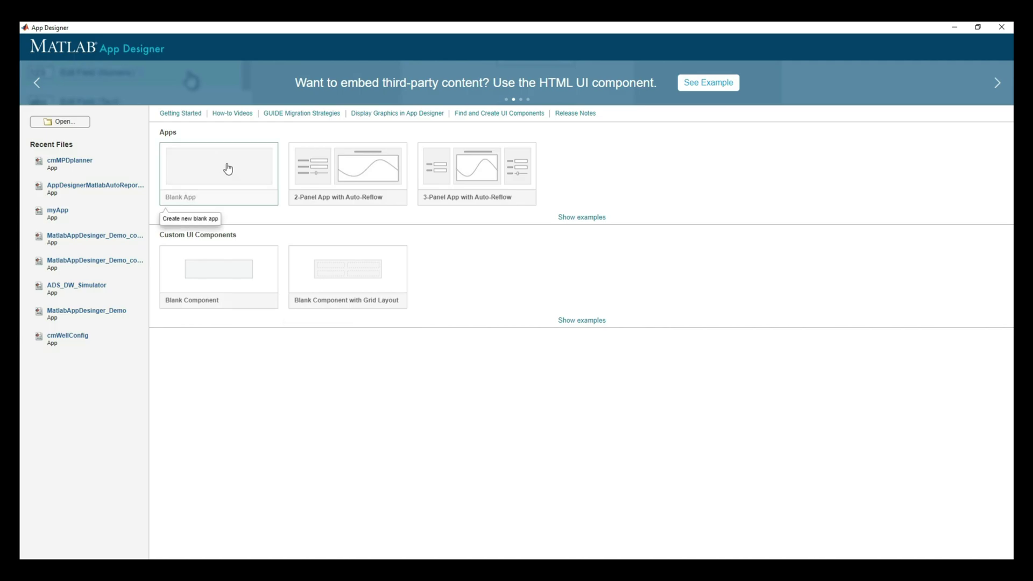
- Start a blank app with an axes on its canvas, then open the generated Machine Learning Models PDF report
click(229, 169)
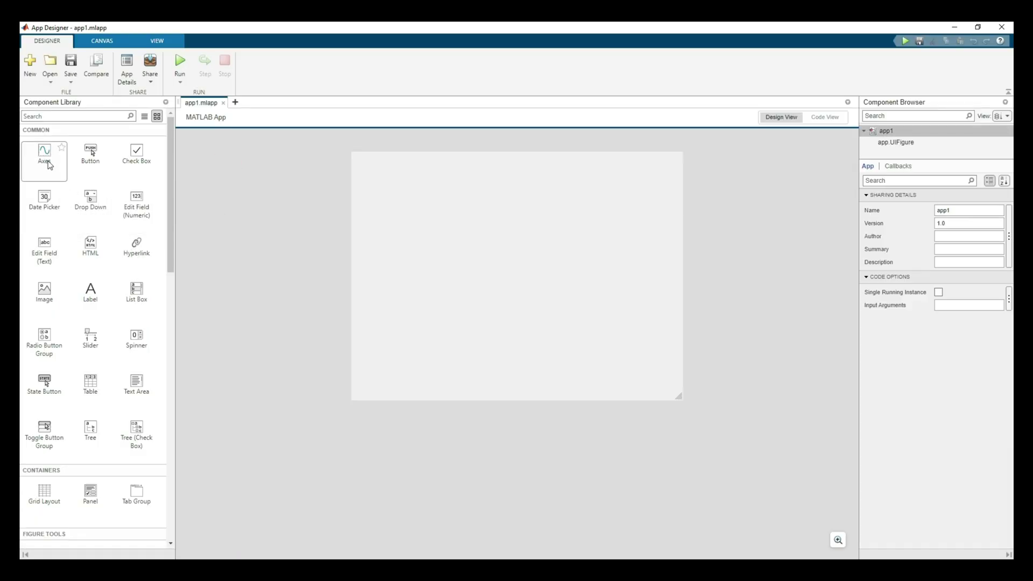
drag(47, 162, 594, 261)
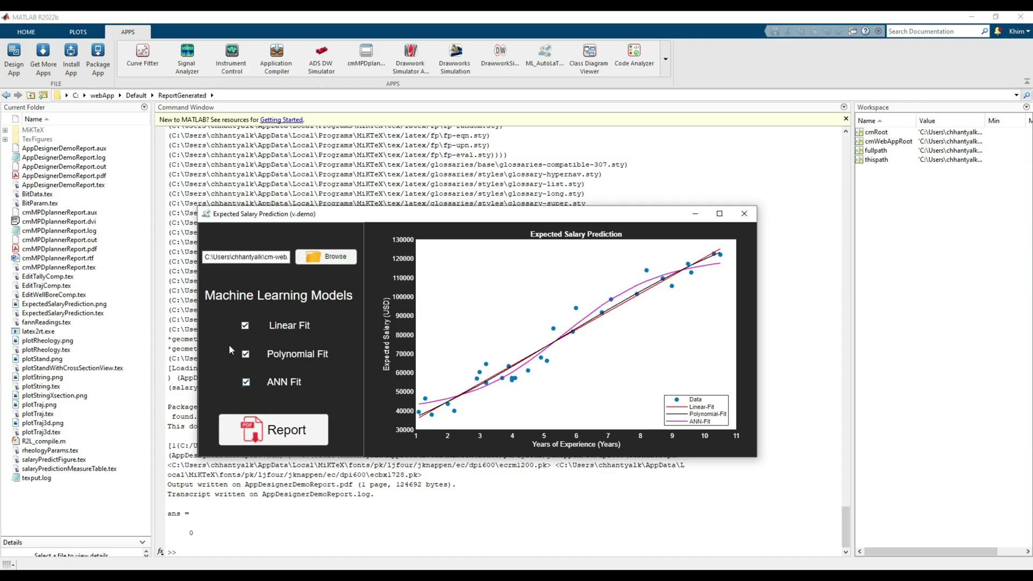
click(297, 425)
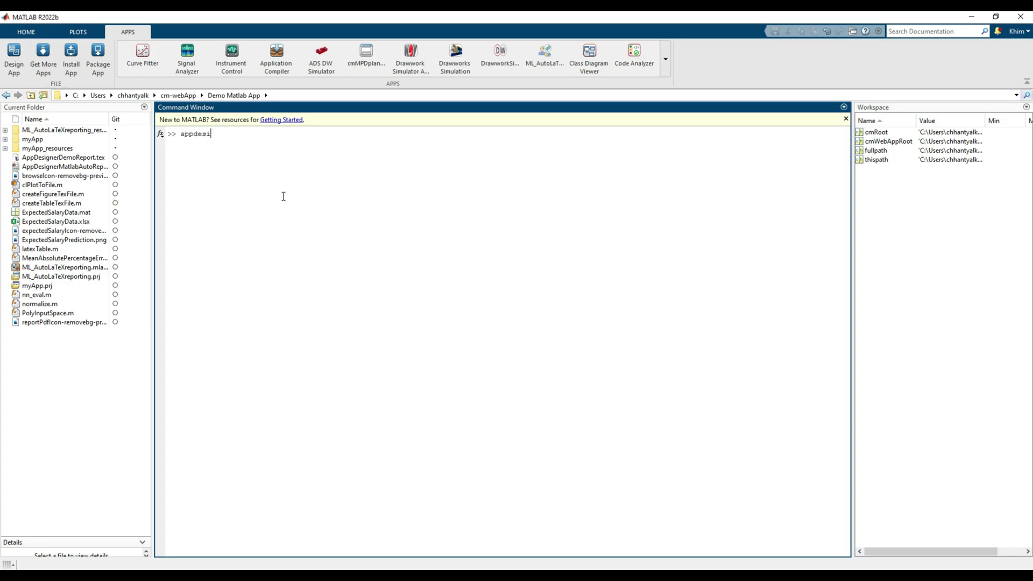
- Launch App Designer with the appdesigner command and start a new blank app1.mlapp
key(Return)
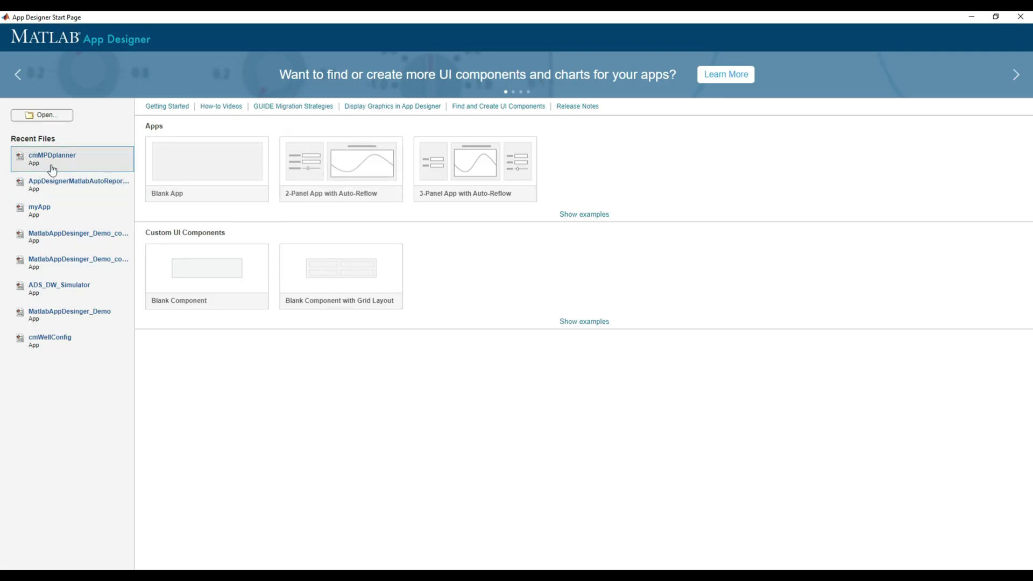
mouse_move(51, 168)
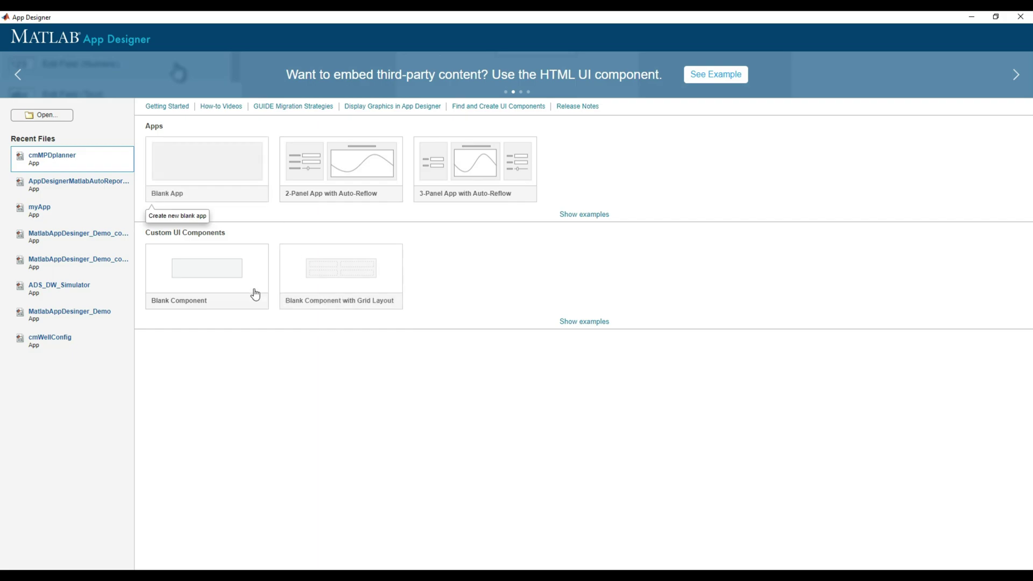
click(215, 161)
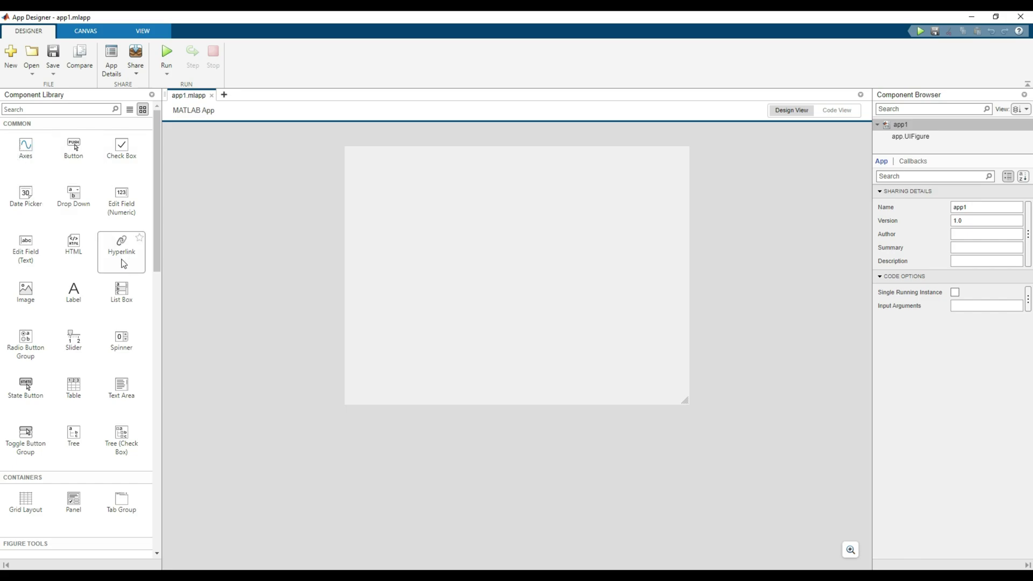
- Place an axes, a button, an edit field and a check box on the app canvas
drag(28, 156, 580, 294)
drag(74, 151, 414, 229)
scroll(74, 253, down, 2)
drag(26, 195, 415, 277)
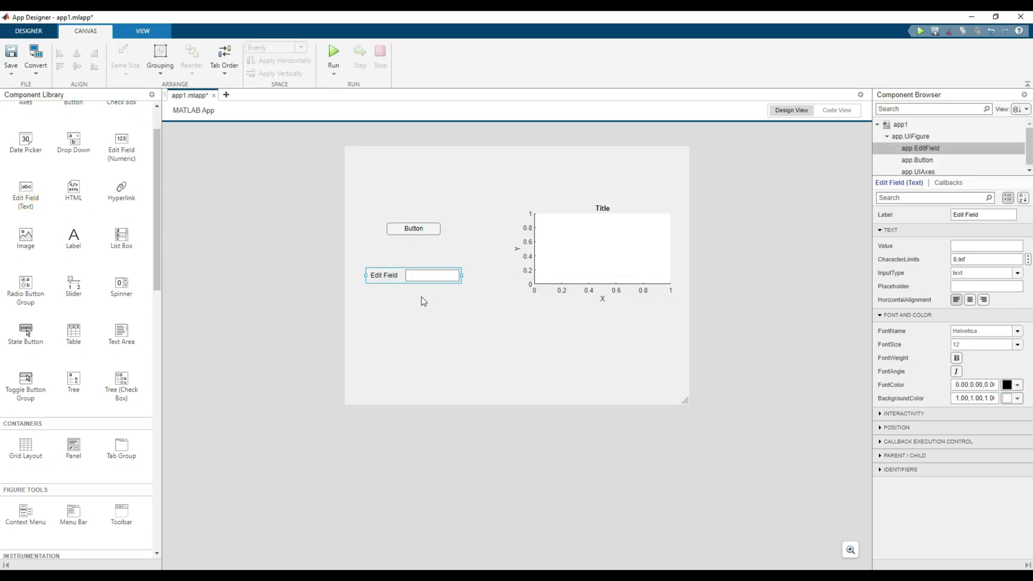
click(467, 322)
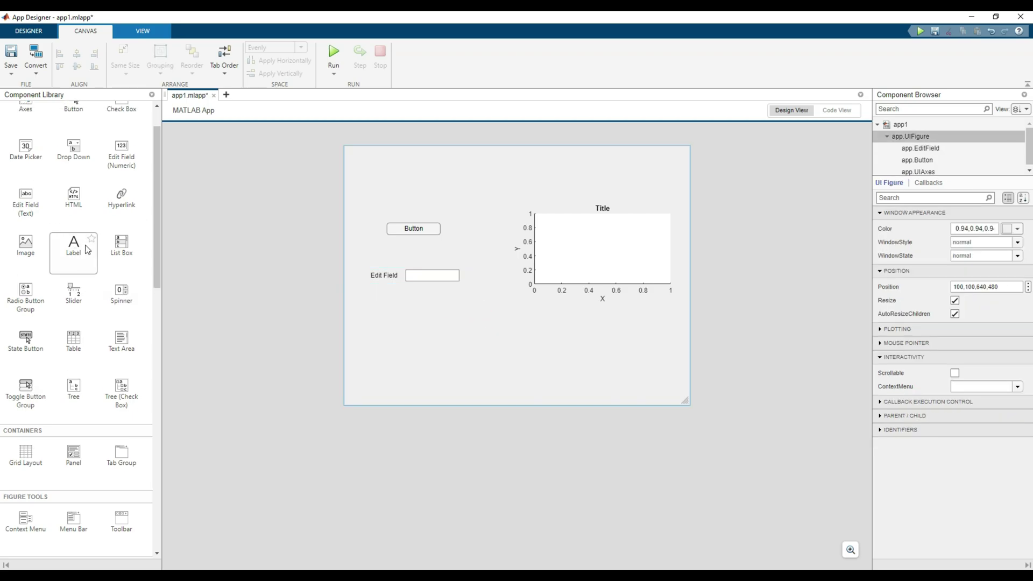
scroll(76, 246, up, 2)
drag(122, 146, 444, 347)
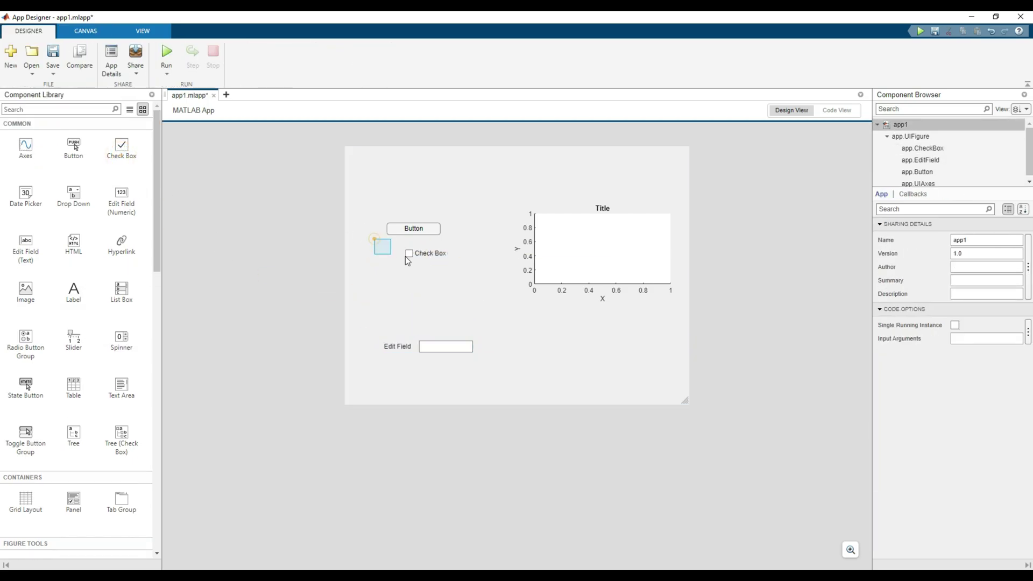
- Duplicate the check box into three and move the button and edit field into the top row
drag(379, 236, 454, 261)
key(ctrl+d)
key(ctrl+d)
click(412, 228)
drag(412, 229, 473, 216)
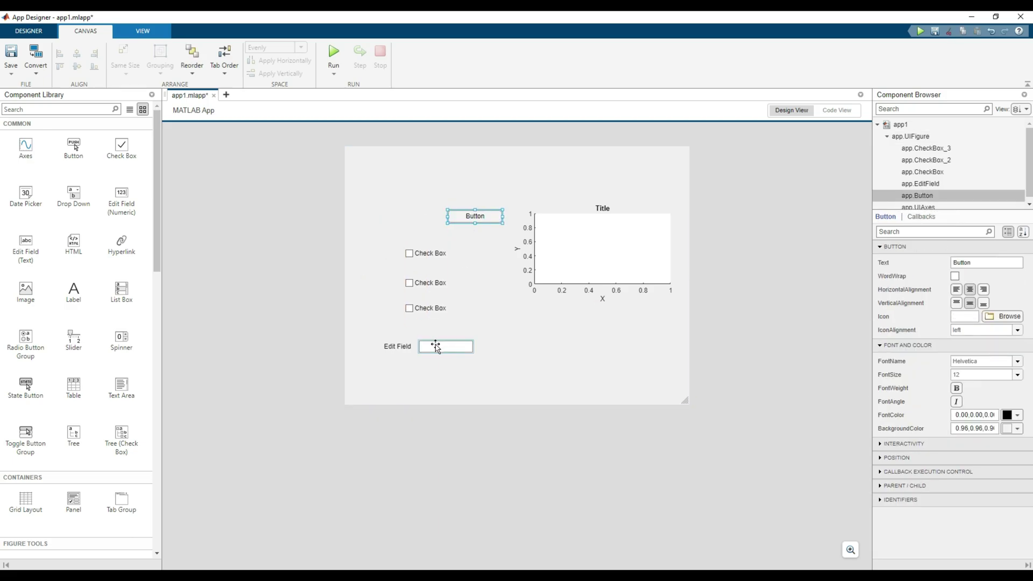
drag(434, 346, 403, 216)
click(368, 217)
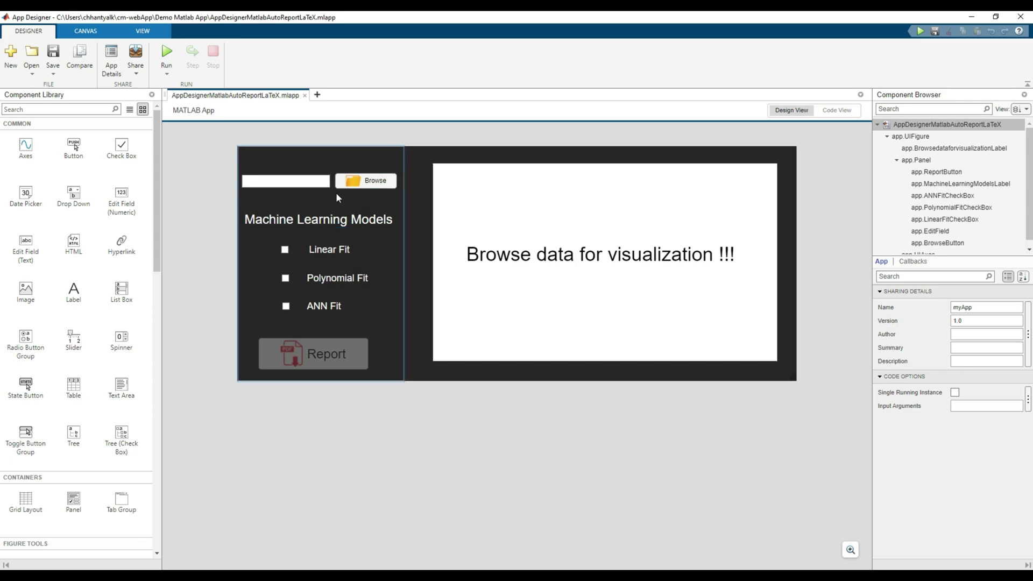
click(362, 185)
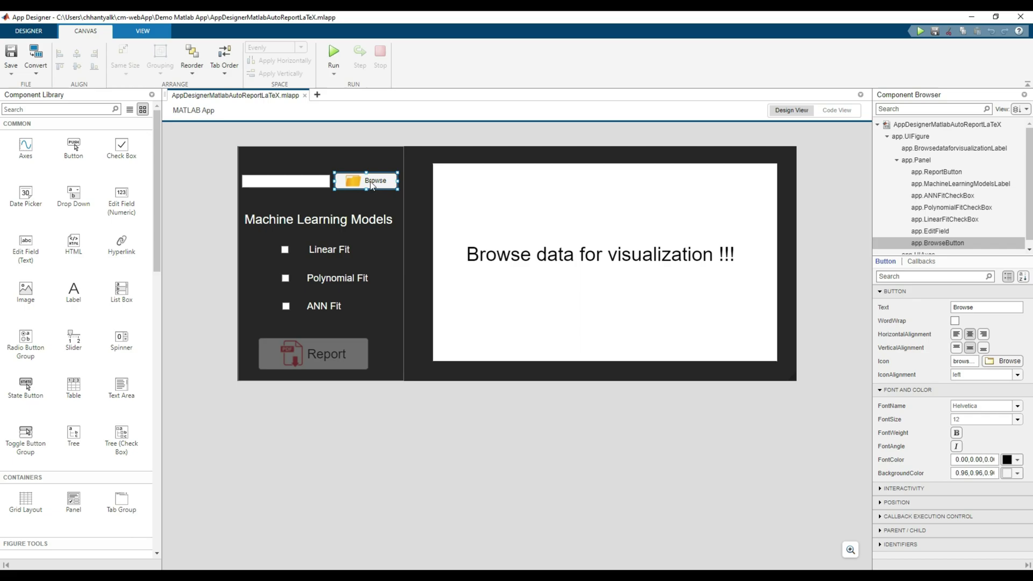
right_click(372, 185)
mouse_move(412, 338)
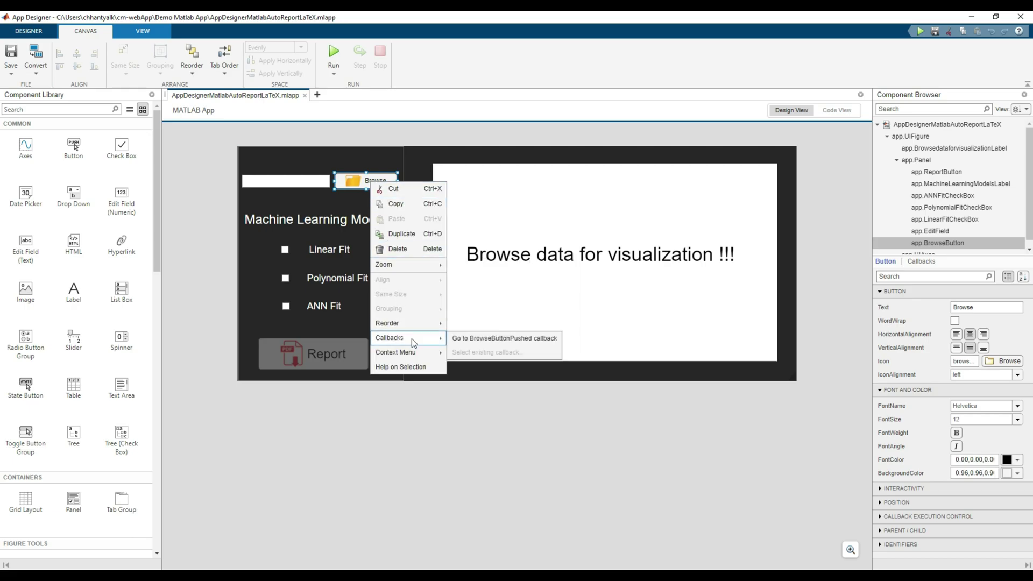
click(472, 338)
scroll(297, 273, down, 10)
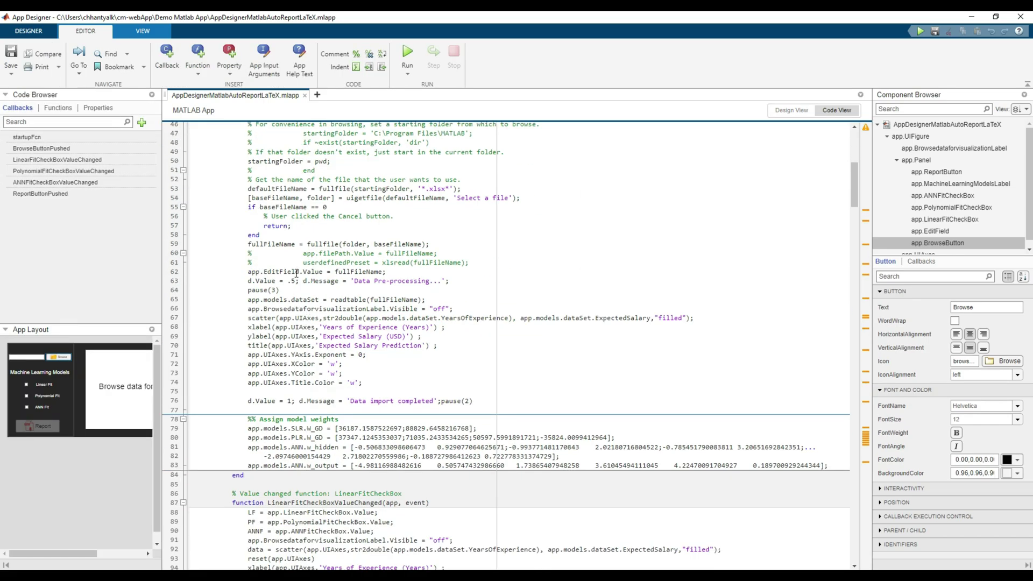
scroll(297, 273, up, 6)
drag(200, 199, 473, 434)
click(792, 109)
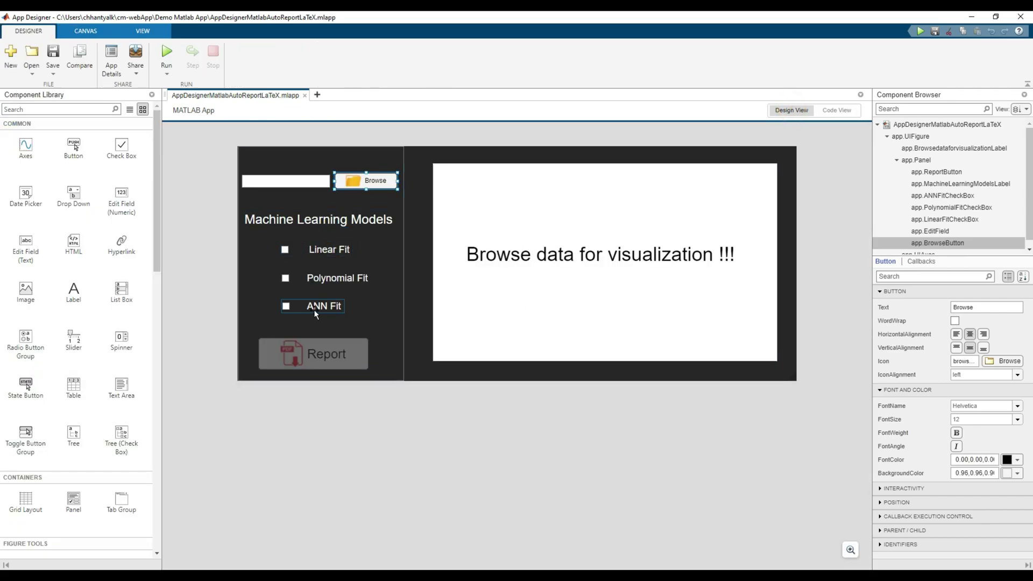
right_click(327, 354)
mouse_move(380, 509)
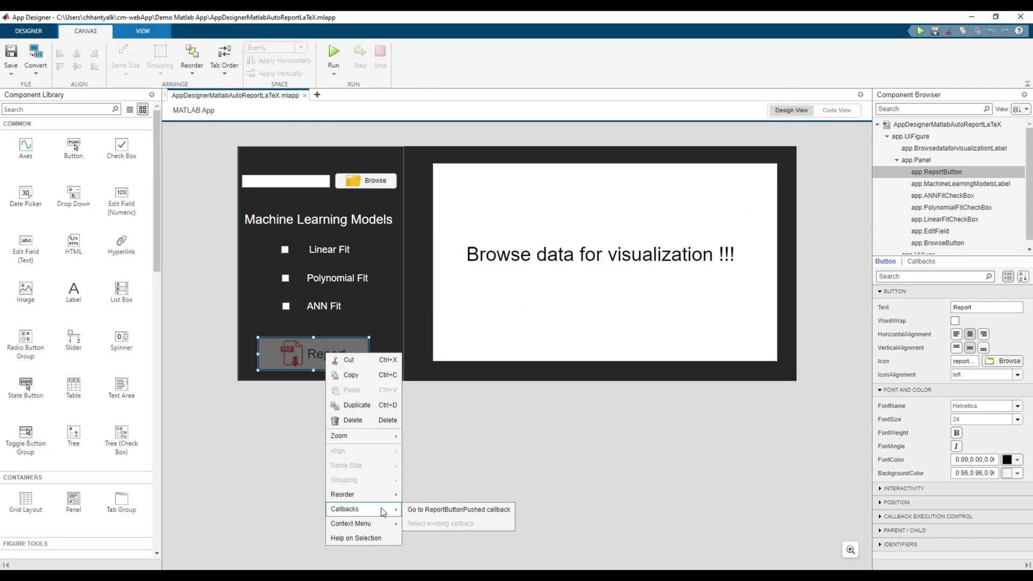
click(437, 510)
click(792, 109)
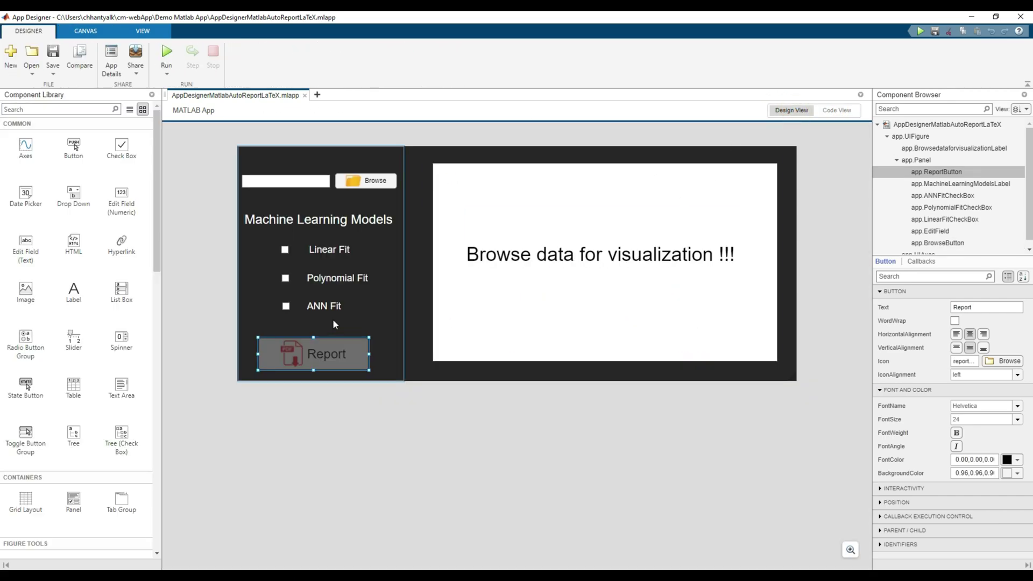
right_click(318, 250)
mouse_move(376, 405)
click(482, 409)
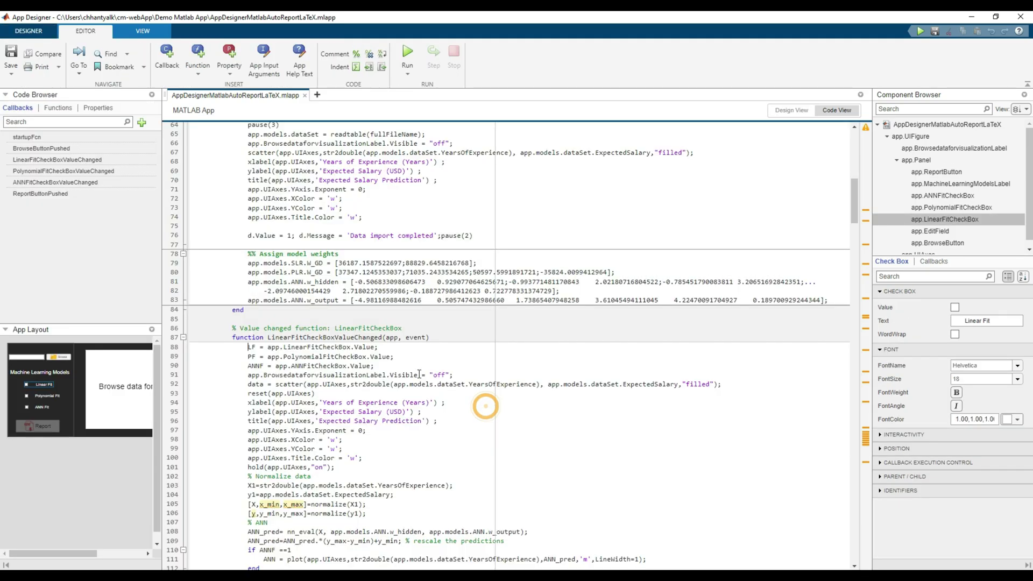
click(788, 112)
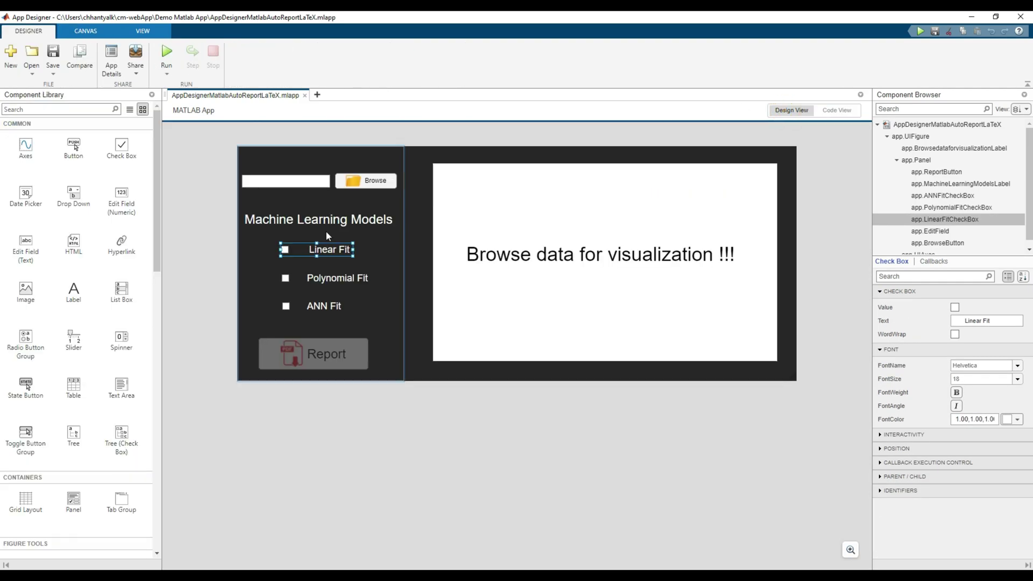
- Run the salary app and open its Browse file picker
click(166, 54)
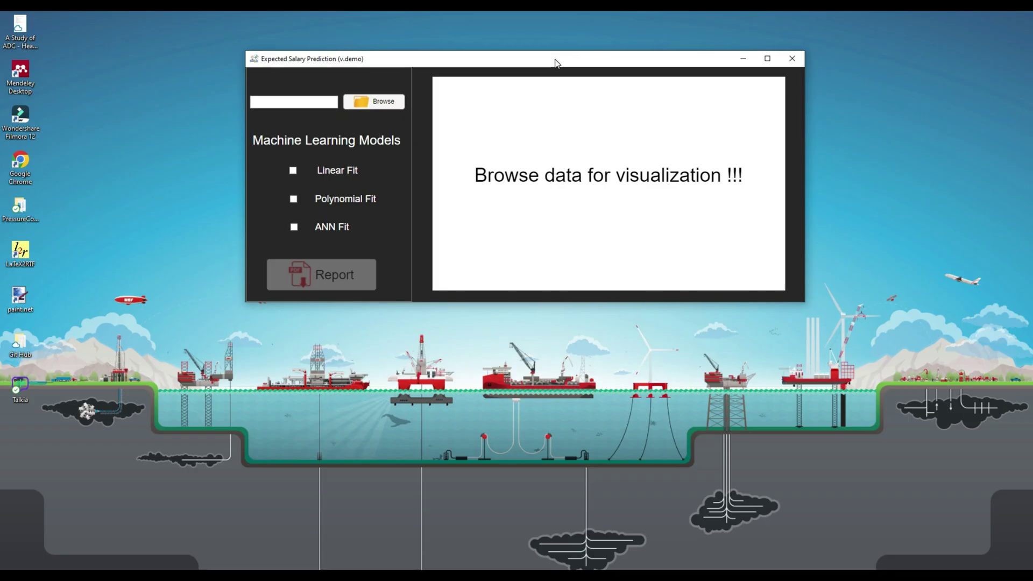
drag(556, 63, 536, 63)
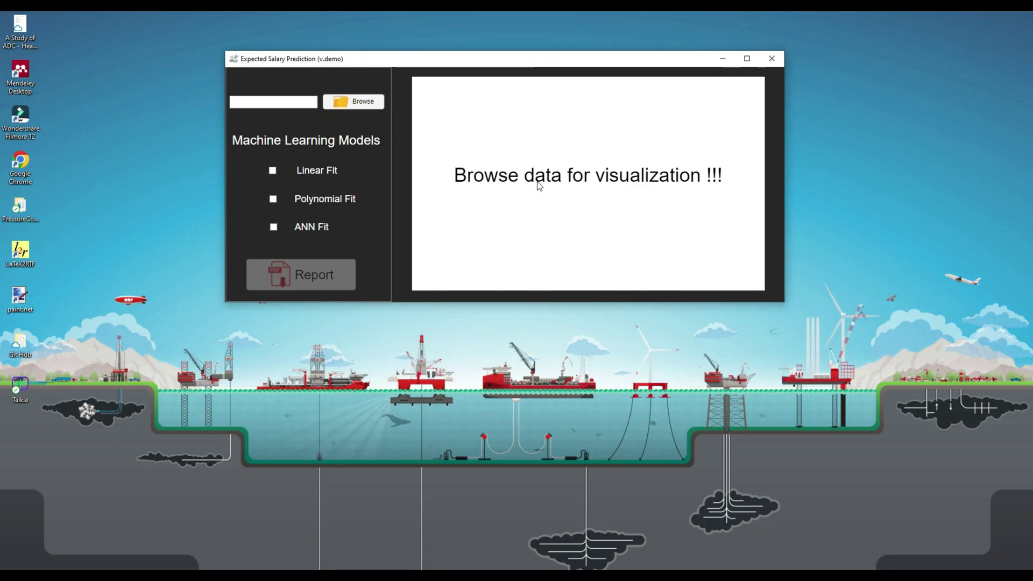
click(354, 103)
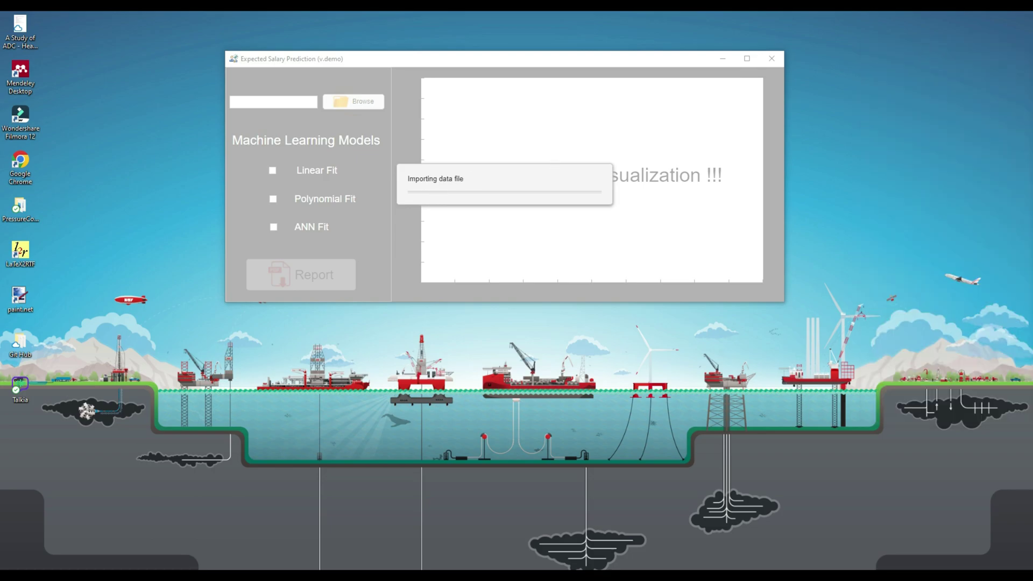
drag(912, 113, 482, 131)
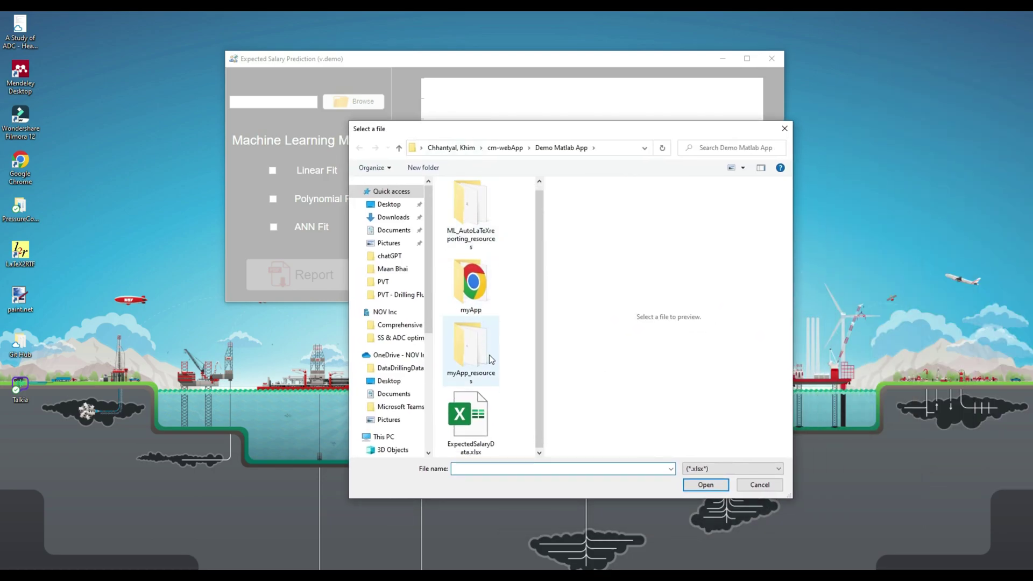
- Select ExpectedSalaryData.xlsx and load it into the app
click(479, 426)
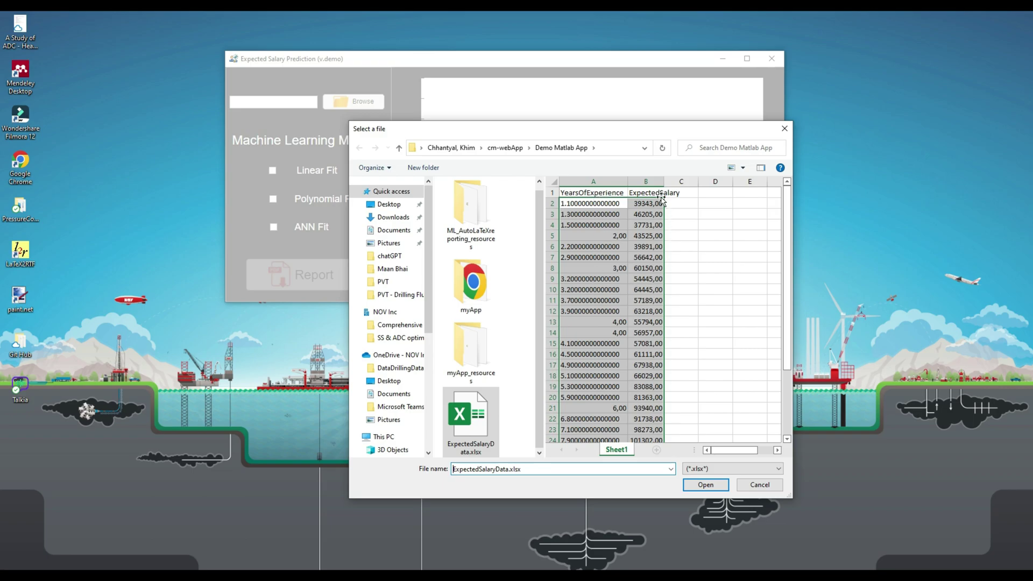
scroll(651, 318, down, 5)
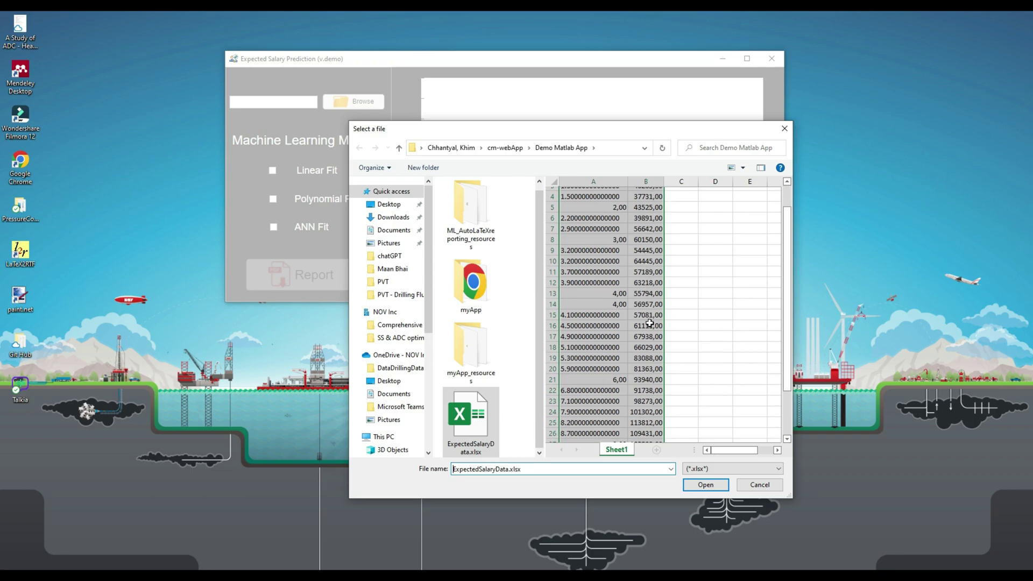
scroll(650, 329, up, 5)
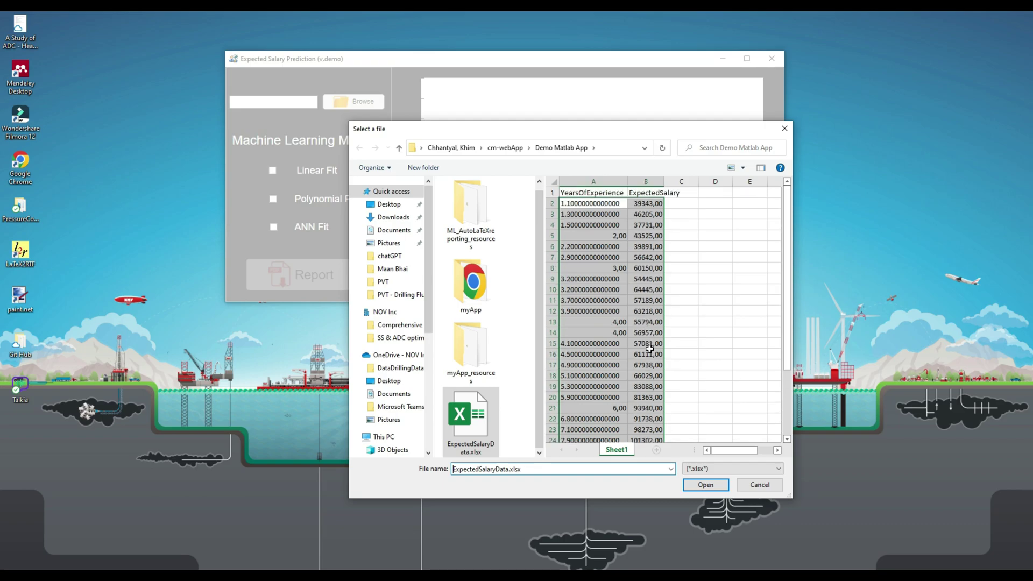
scroll(657, 354, down, 2)
scroll(658, 353, down, 4)
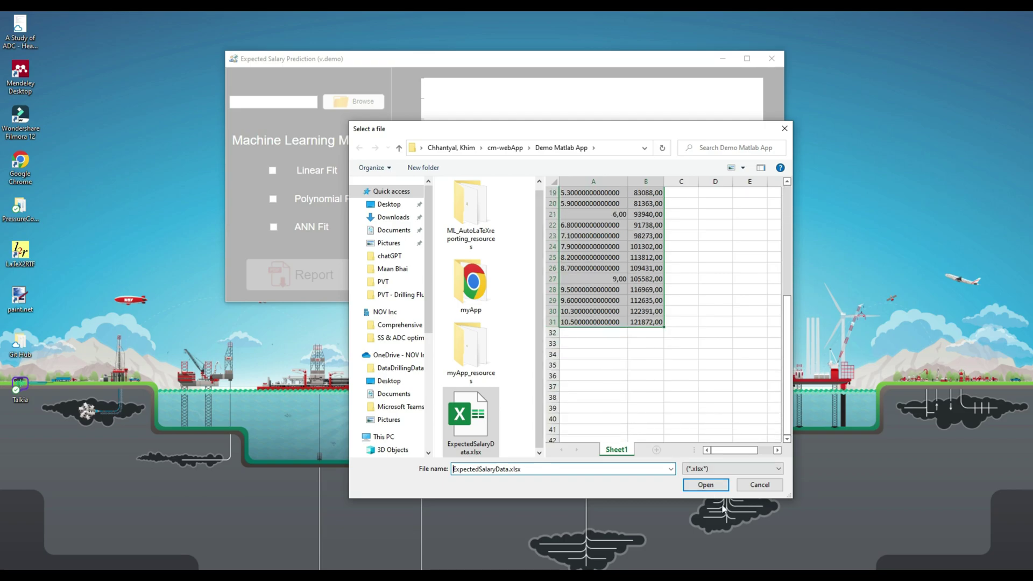
click(710, 489)
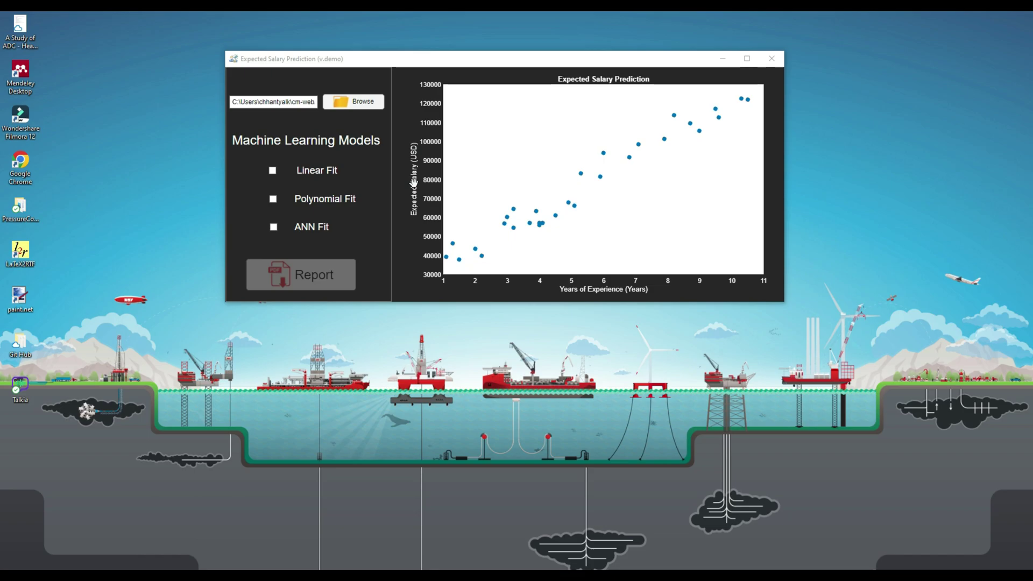
- Toggle the fit check boxes so Linear Fit and ANN Fit are on and Polynomial Fit is off
mouse_move(661, 141)
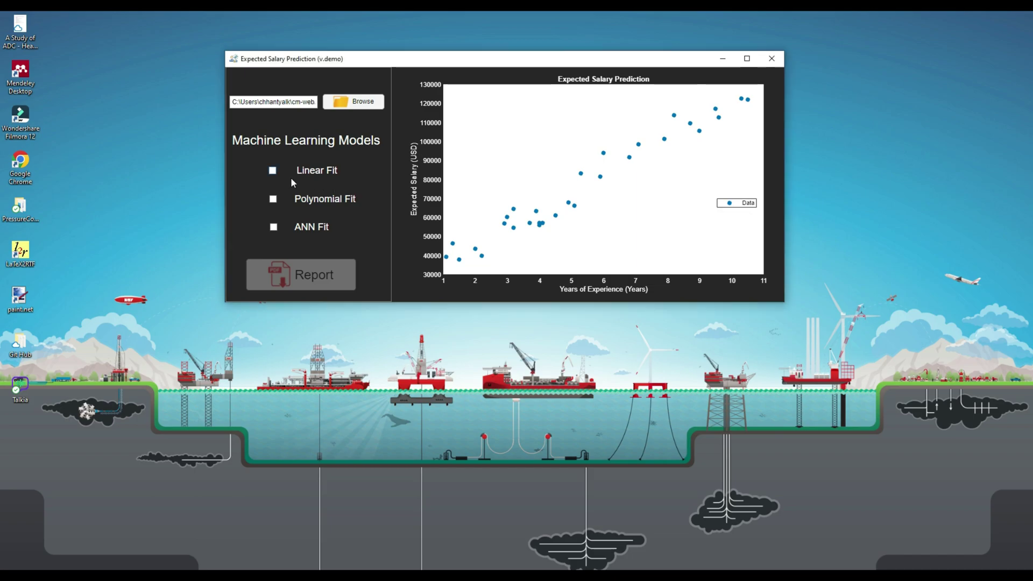
click(272, 170)
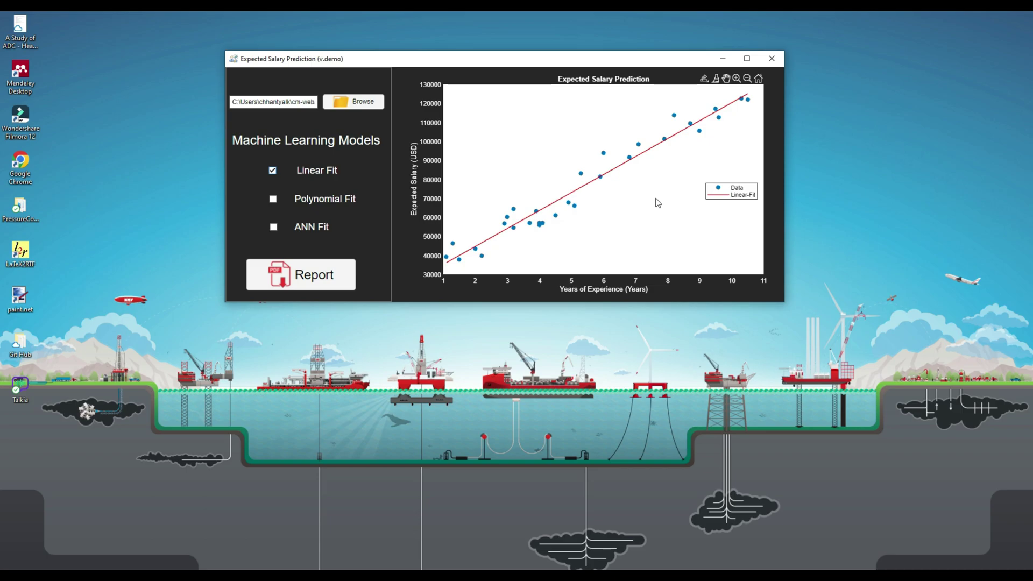
click(273, 200)
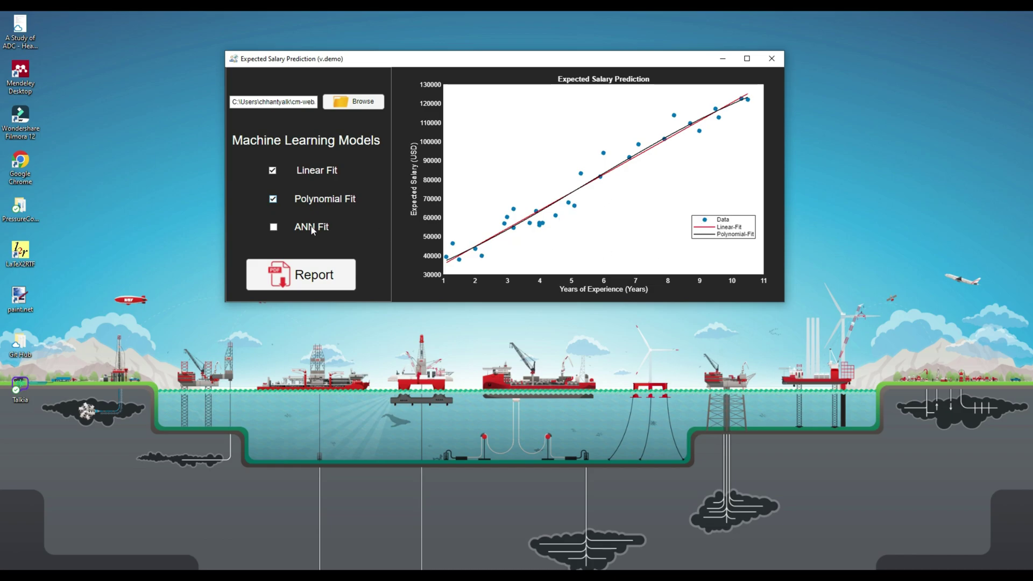
click(273, 227)
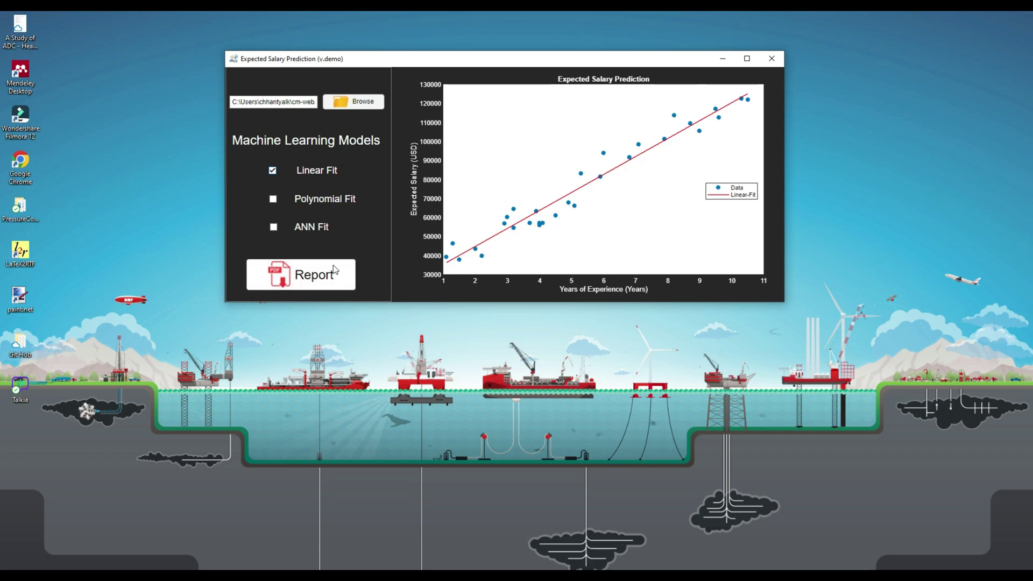
click(273, 171)
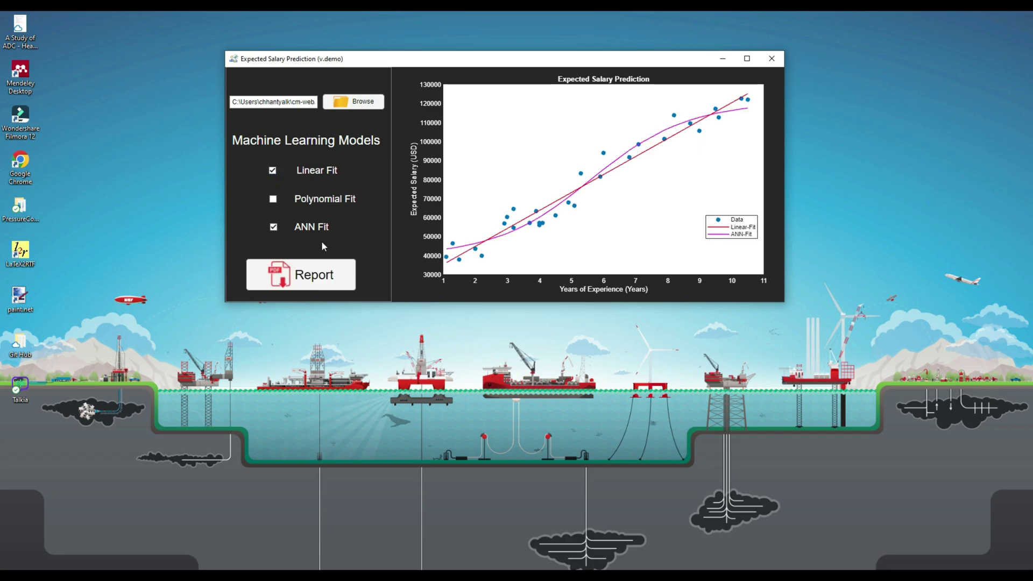
- Generate the report and open AppDesignerDemoReport.pdf from the ReportGenerated folder
click(332, 274)
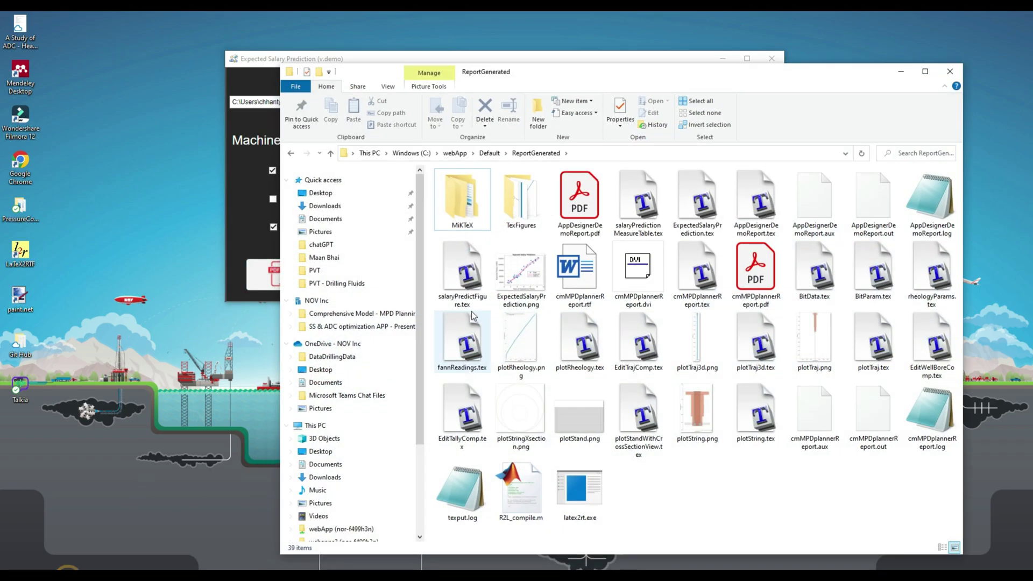
double_click(580, 199)
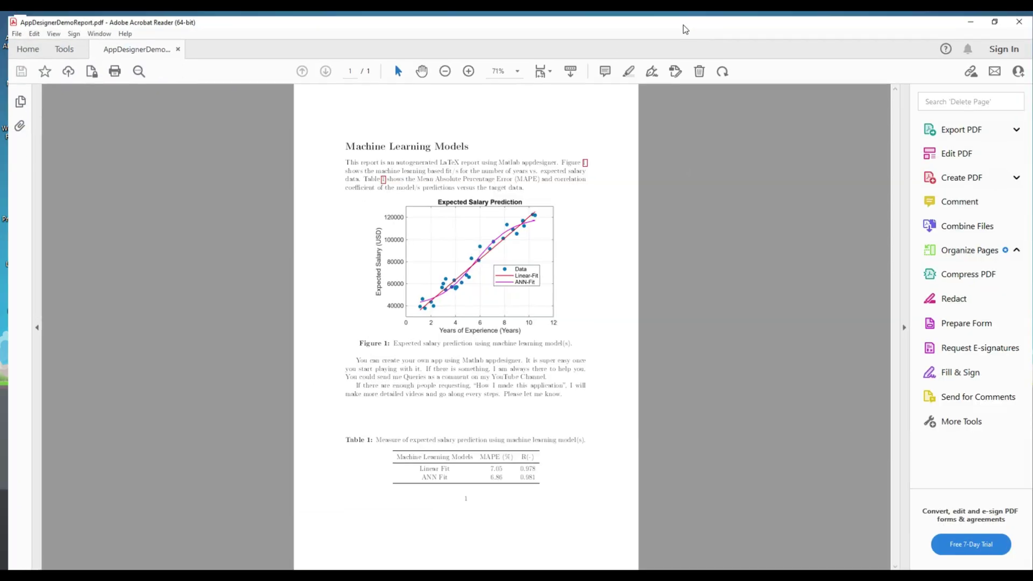
- Read the report's Machine Learning Models heading, Figure 1 chart and Table 1 error scores
scroll(580, 296, up, 3)
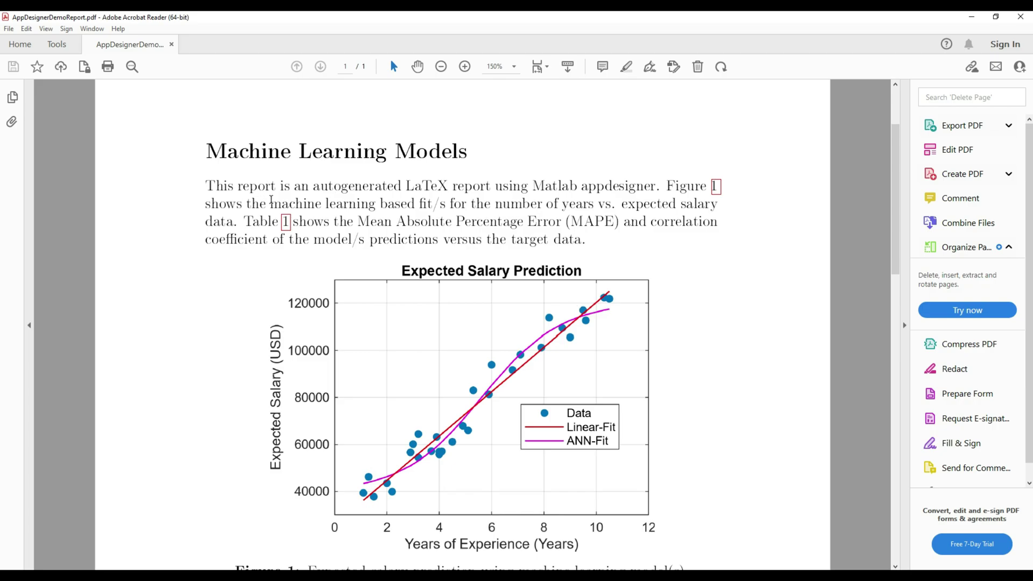
drag(197, 147, 468, 151)
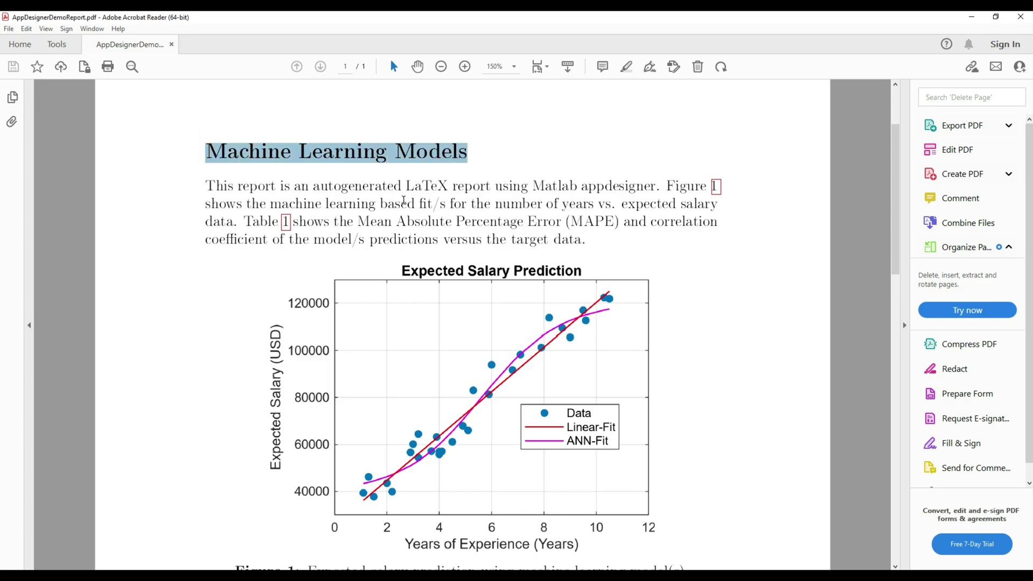
click(403, 201)
scroll(472, 255, down, 2)
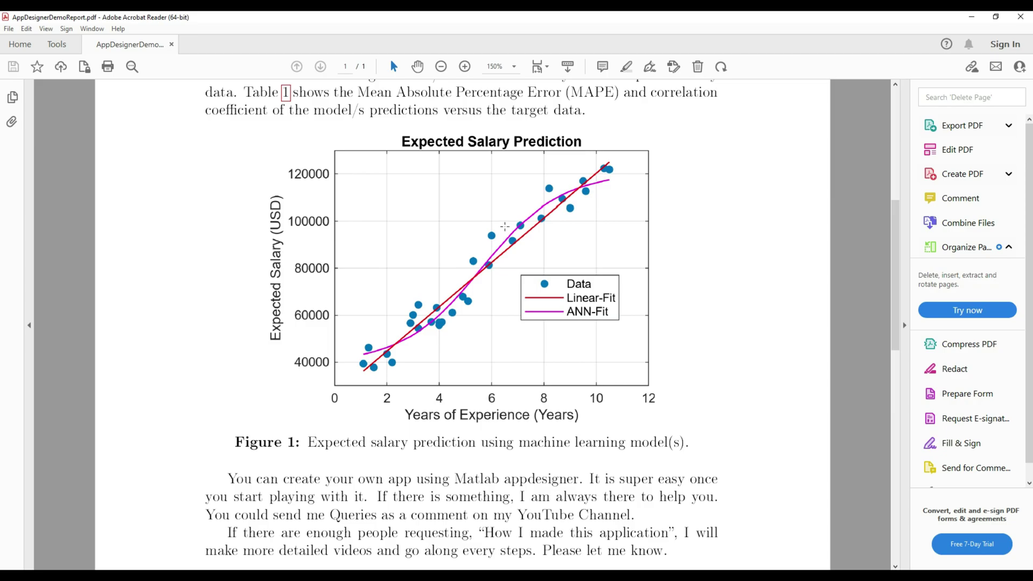
scroll(558, 349, down, 5)
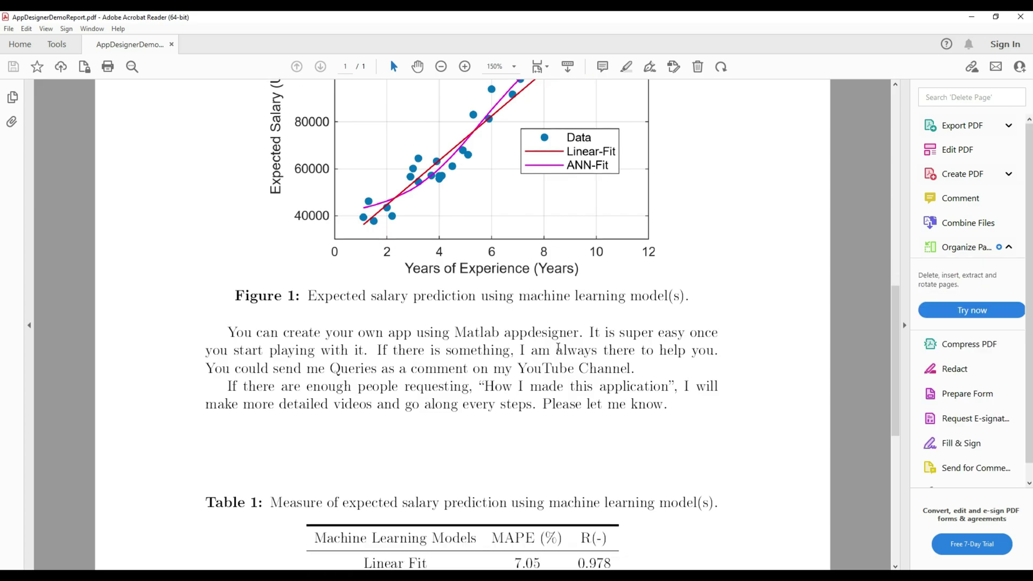
scroll(559, 348, down, 4)
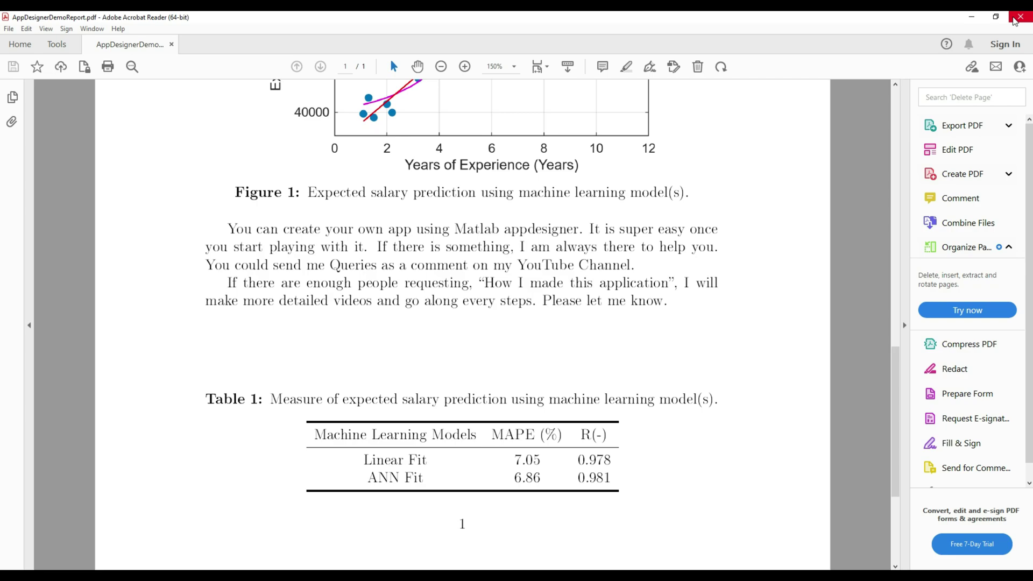
scroll(508, 236, up, 5)
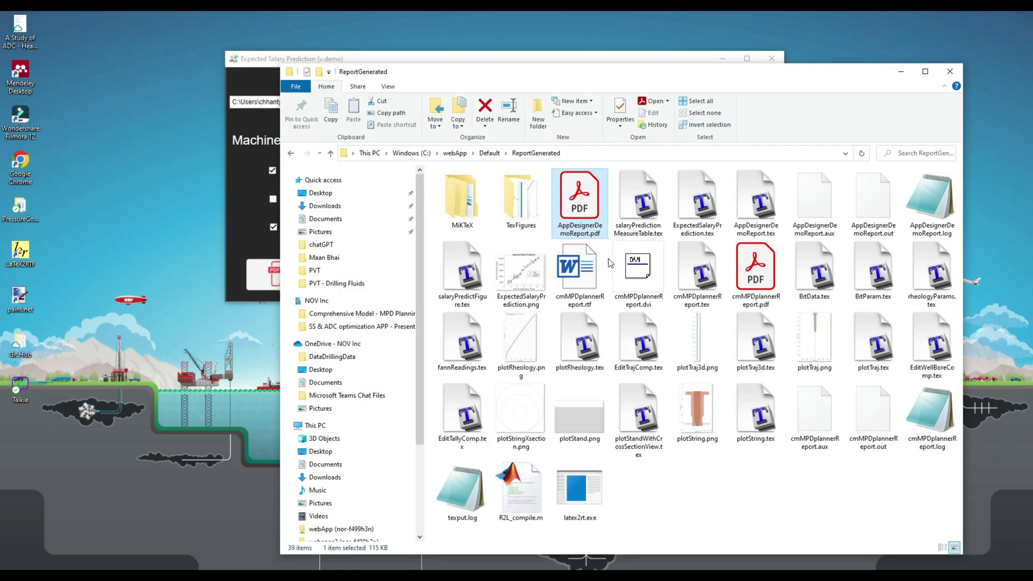
- Tick Polynomial Fit so all three curves show, regenerate the report, and return to File Explorer
click(274, 125)
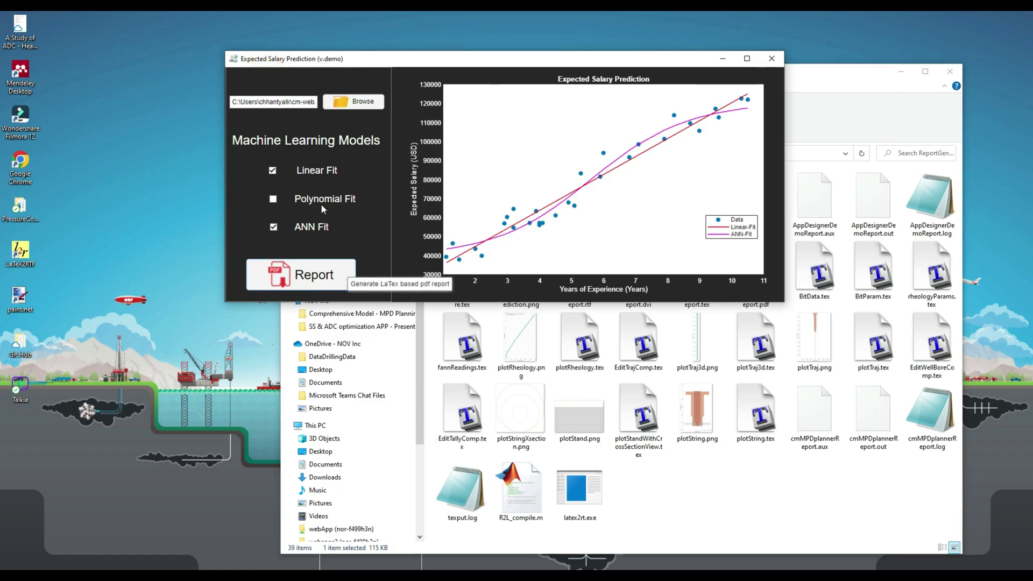
click(273, 199)
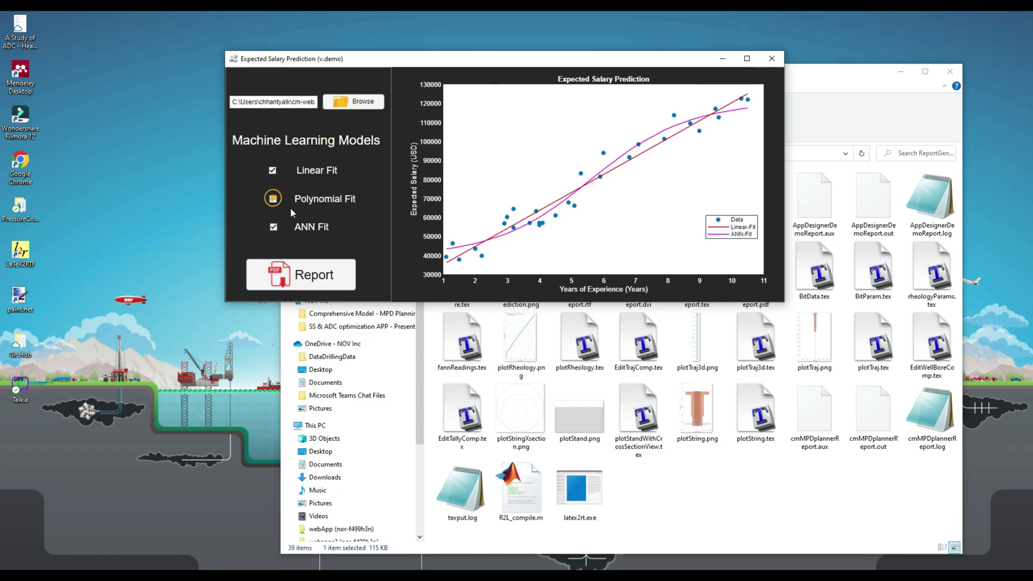
click(327, 277)
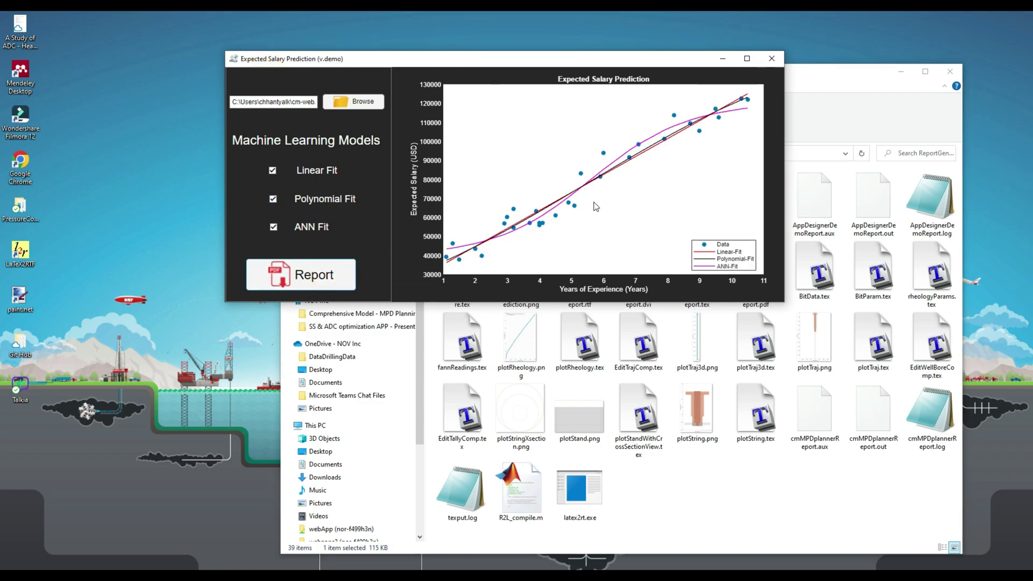
click(741, 496)
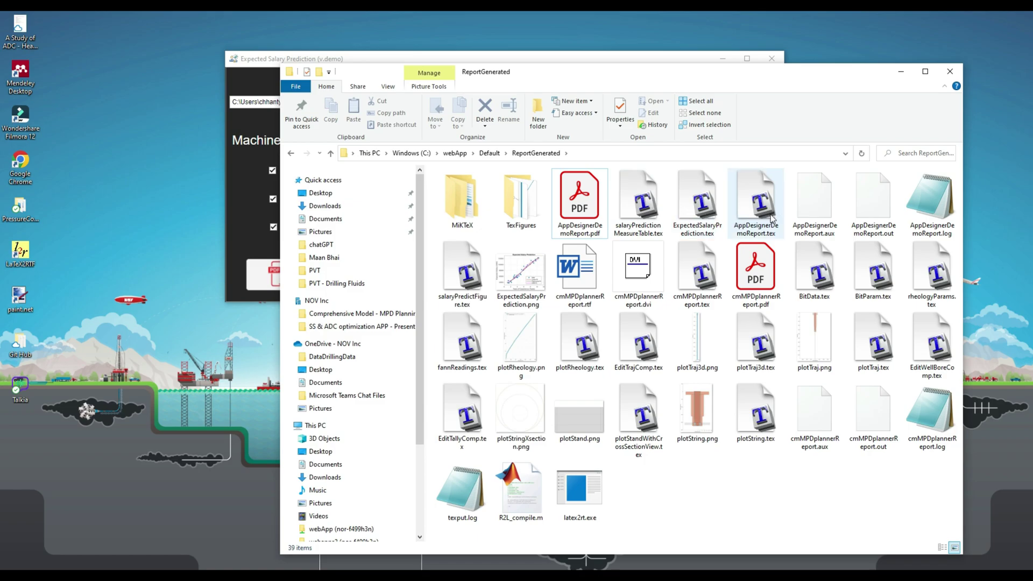
- Open the regenerated PDF and review the Polynomial-Fit curve and its 6.65 MAPE row
double_click(584, 204)
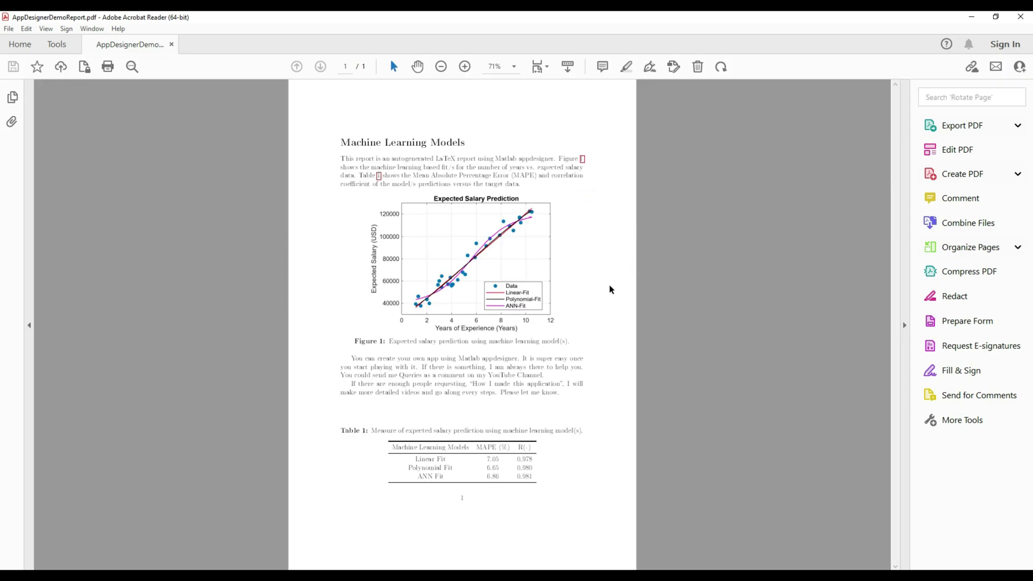
scroll(611, 293, up, 3)
scroll(648, 329, up, 2)
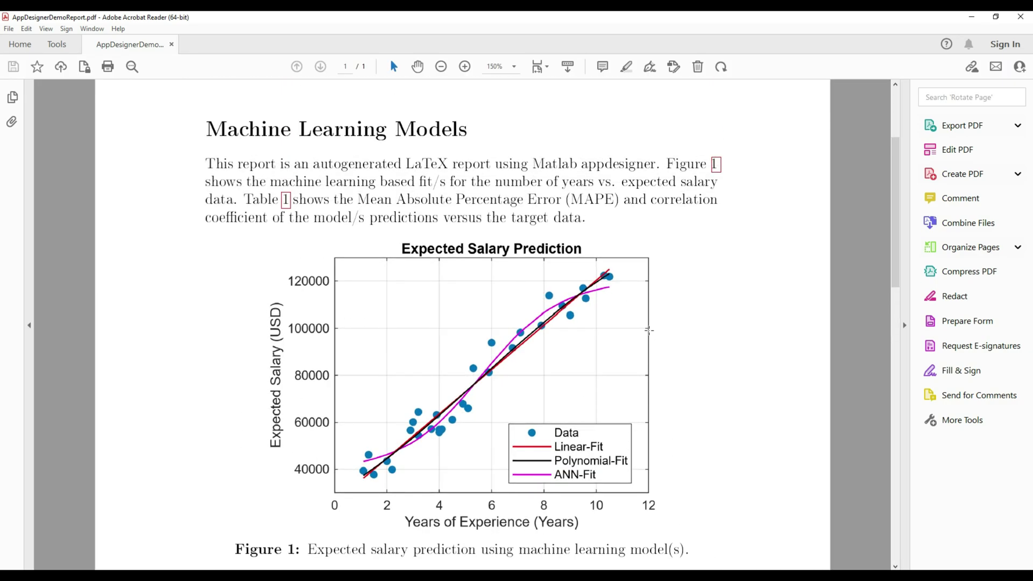
scroll(617, 431, down, 1)
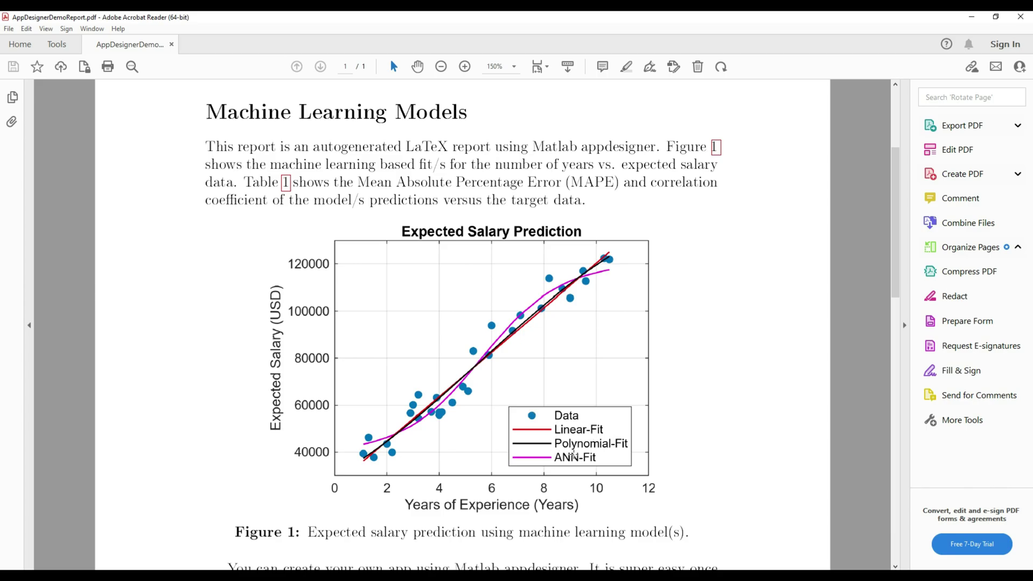
scroll(592, 430, down, 5)
scroll(618, 374, down, 5)
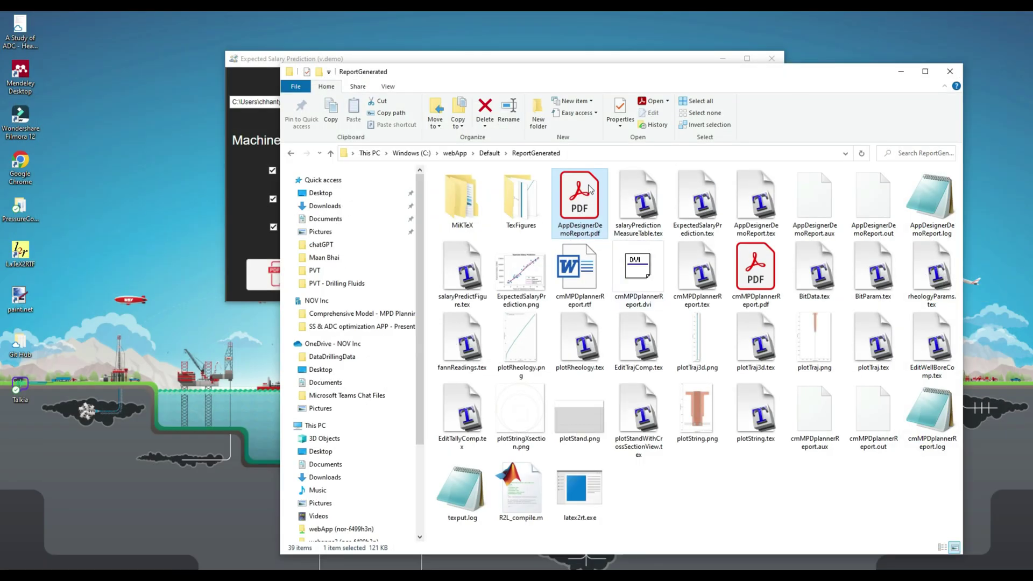
- Inspect salaryPredictionMeasureTable.tex in TeXworks, then close it
click(646, 204)
double_click(646, 203)
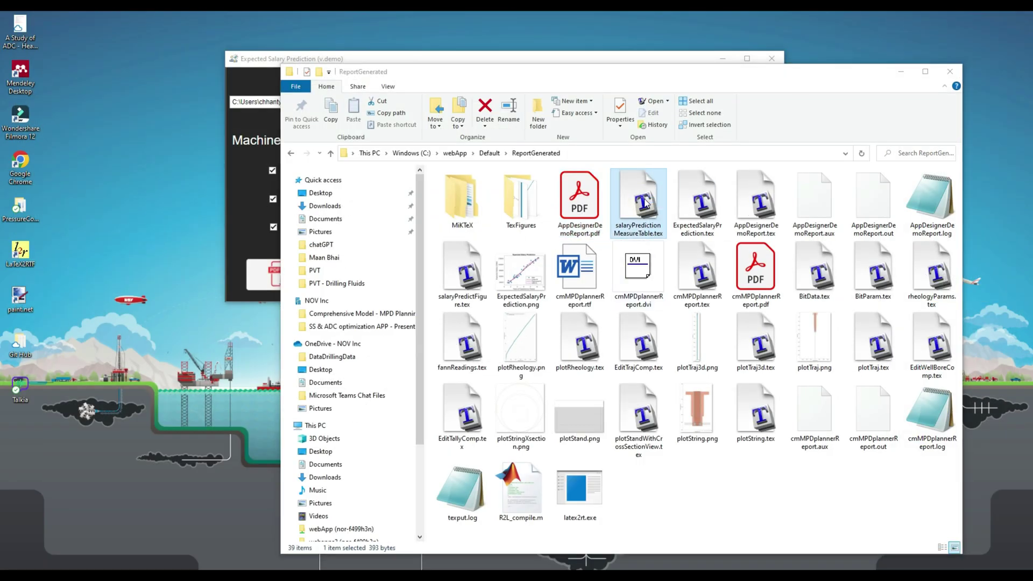
key(ctrl+a)
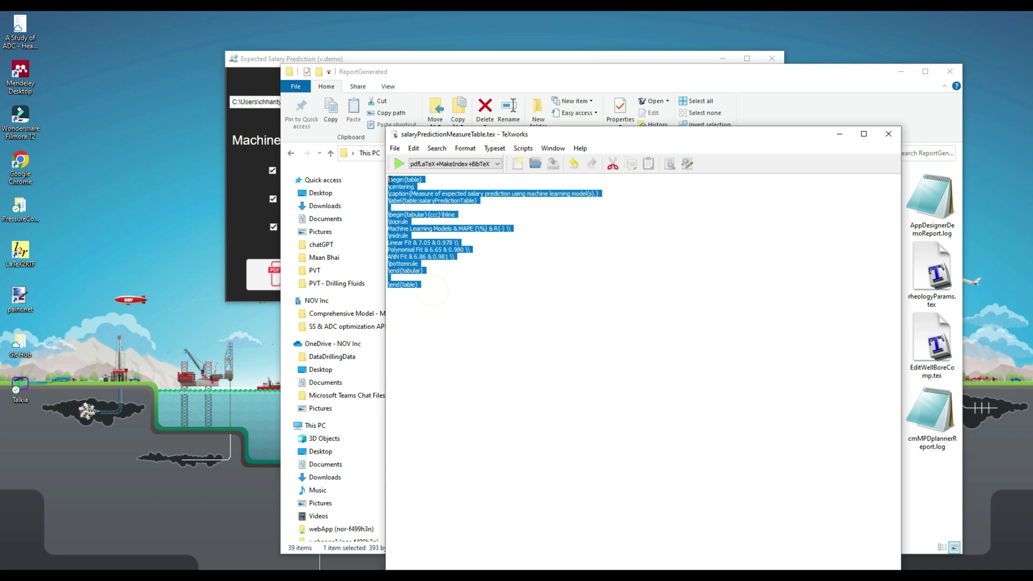
click(553, 269)
click(888, 134)
- Inspect ExpectedSalaryPrediction.tex, close it, and open the ExpectedSalaryPrediction.png chart
double_click(699, 203)
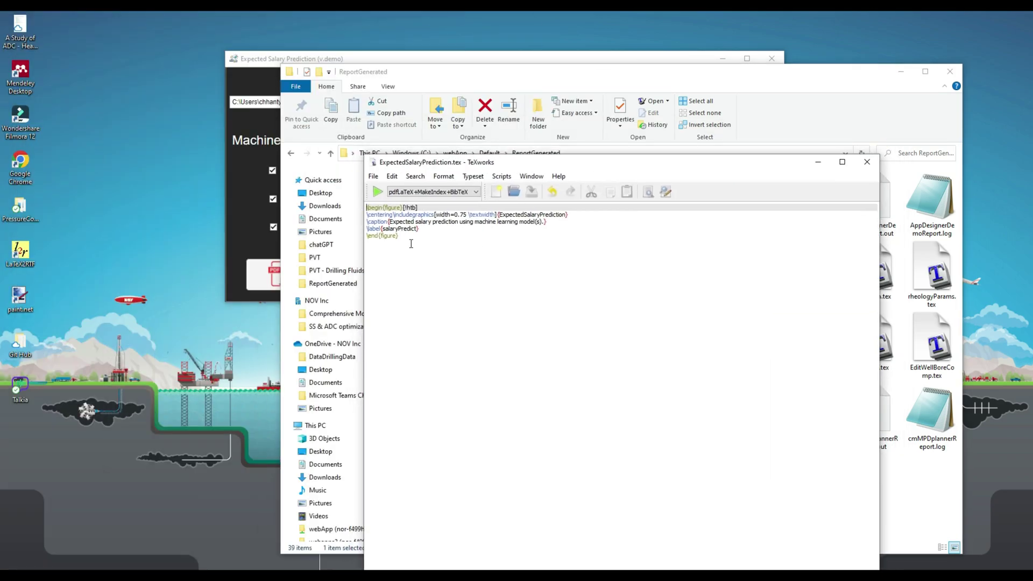
key(ctrl+a)
click(464, 271)
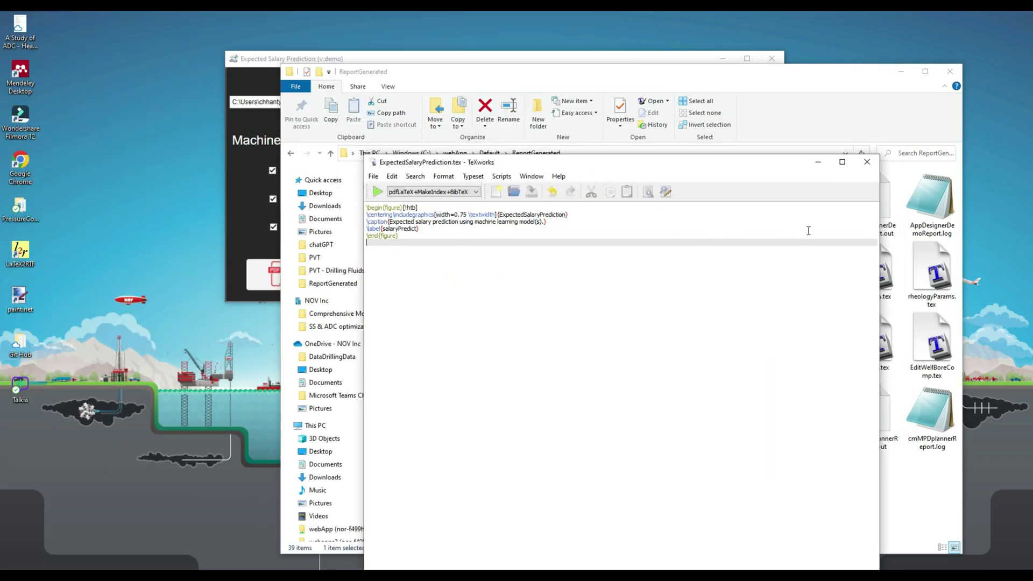
click(867, 162)
double_click(525, 273)
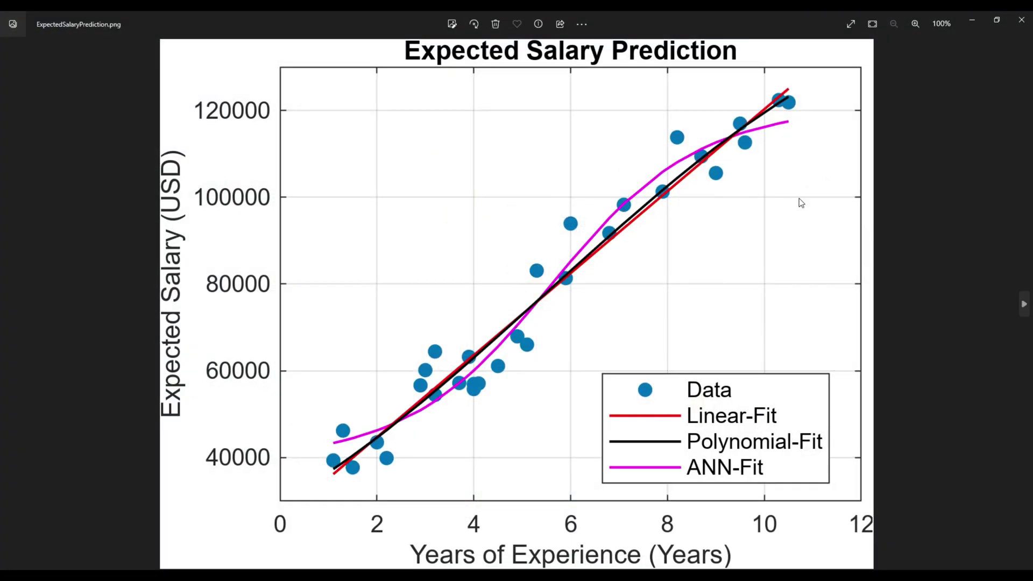
- Close the ExpectedSalaryPrediction chart image in Photos and the report output folder
click(1022, 20)
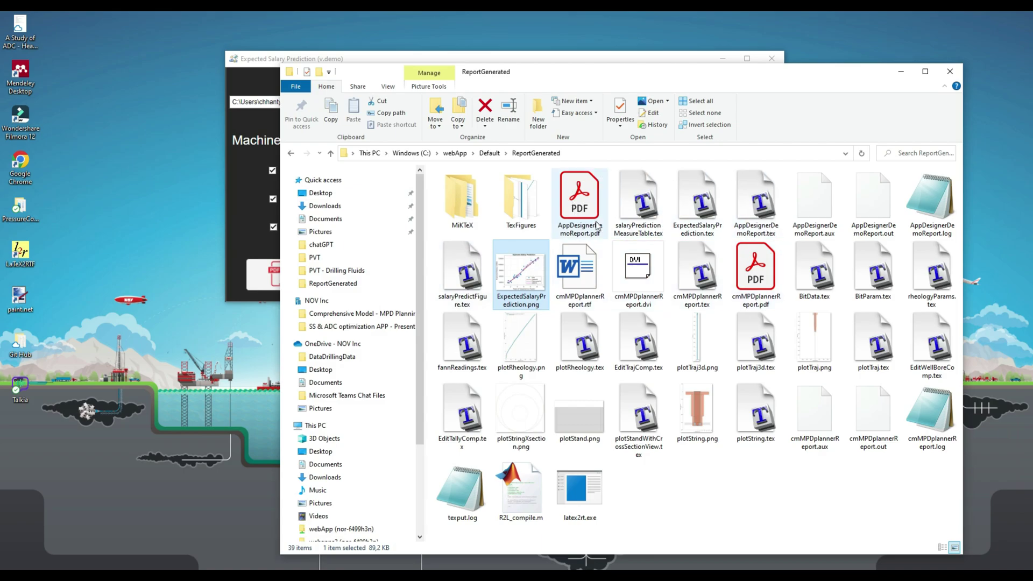
click(951, 72)
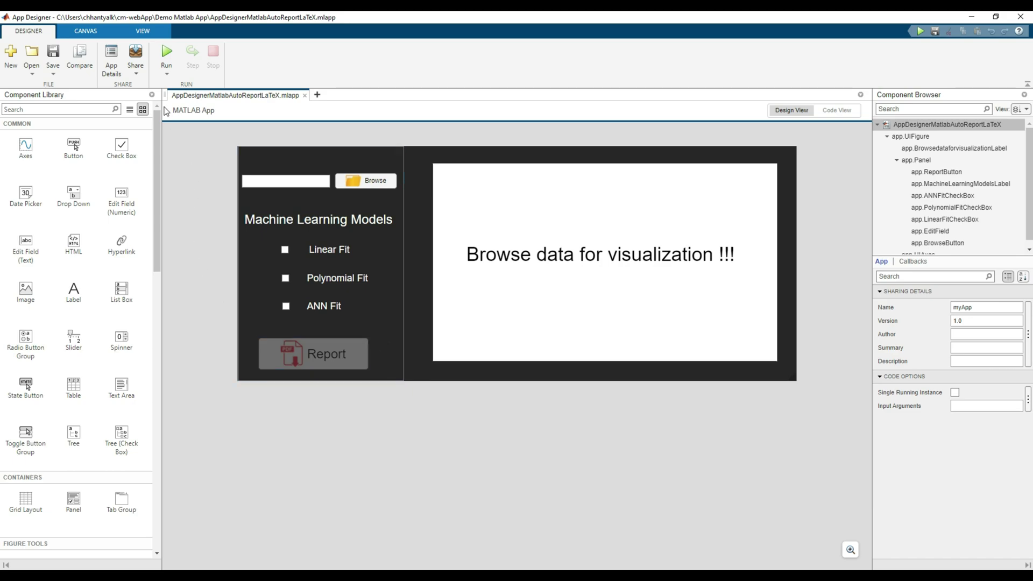
- Package ML_AutoLaTeXreporting as an installation file with the author name filled in, then open its output folder
click(137, 74)
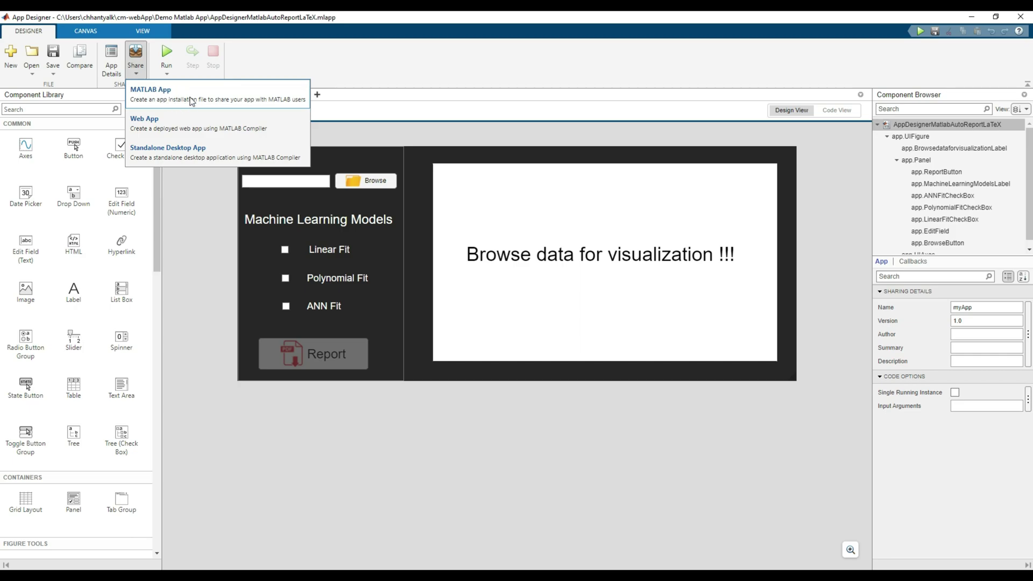
click(203, 101)
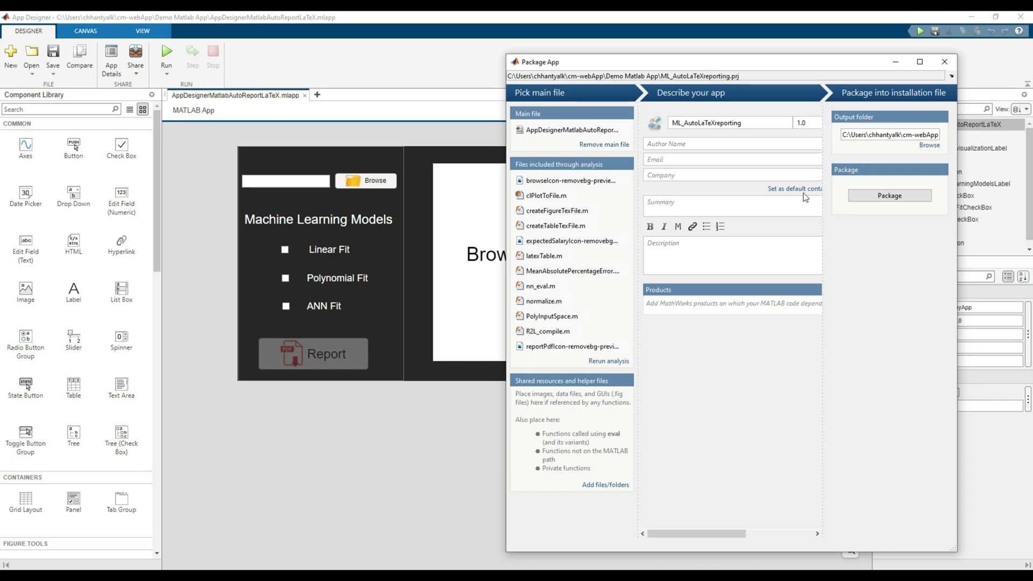
drag(771, 69, 569, 51)
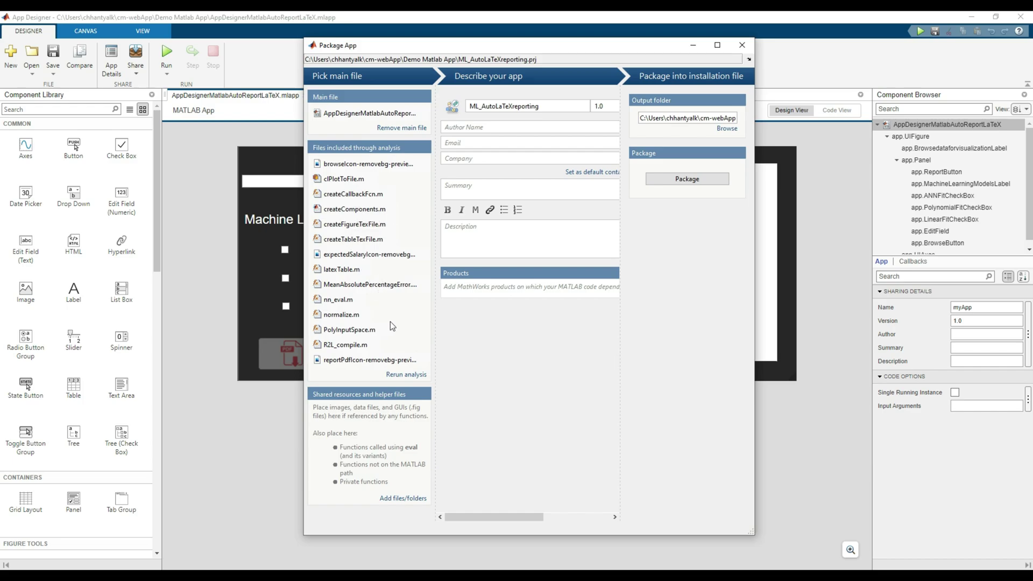
click(486, 129)
text(Khim Chhantyal)
click(473, 144)
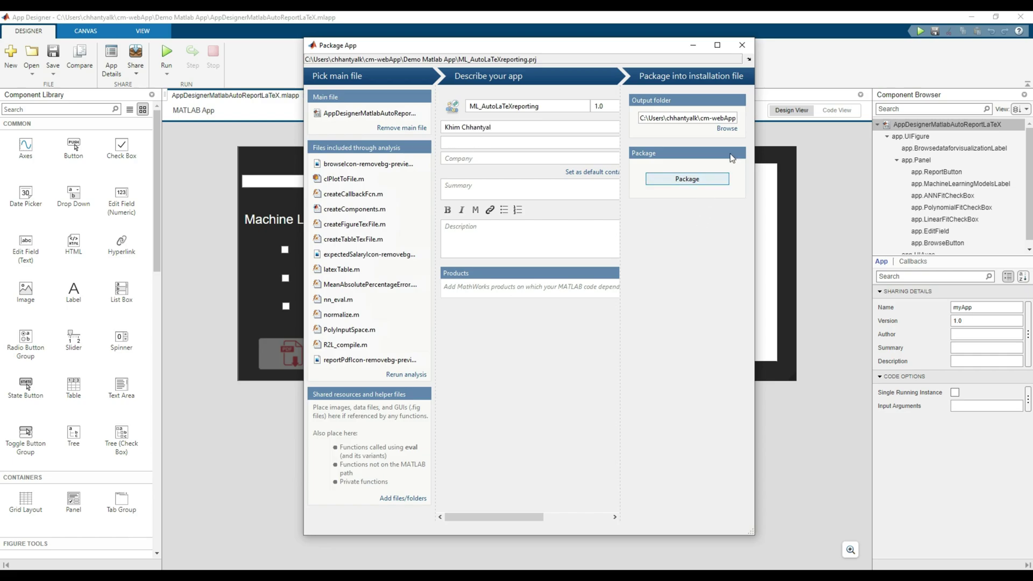
click(699, 184)
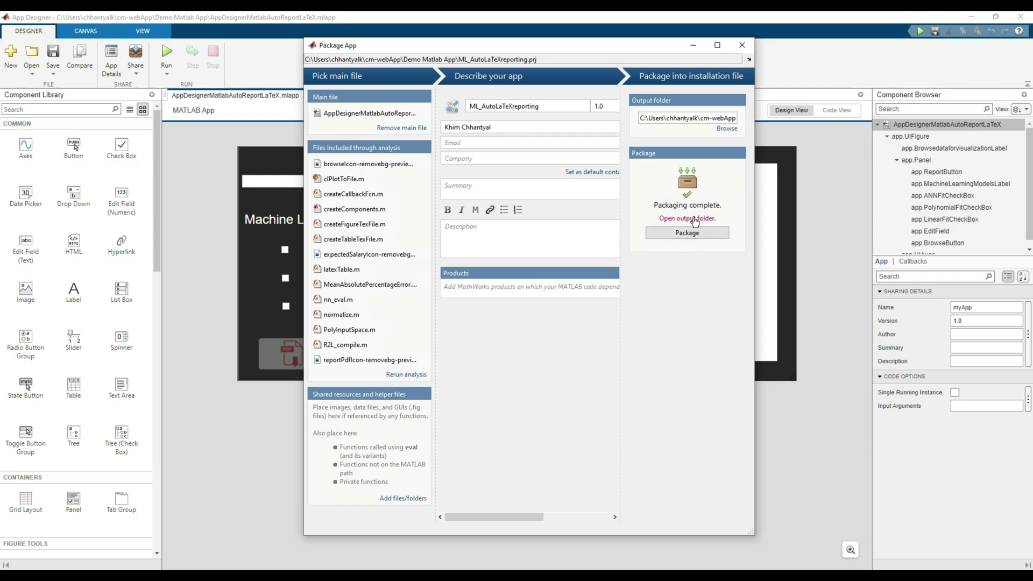
click(695, 219)
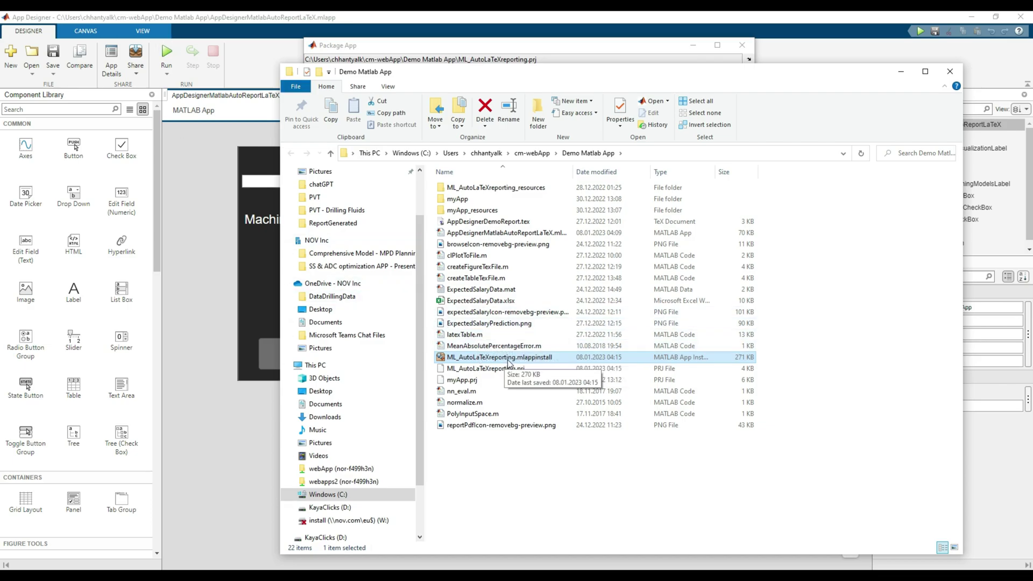
- Install ML_AutoLaTeXreporting.mlappinstall into MATLAB's apps
double_click(508, 358)
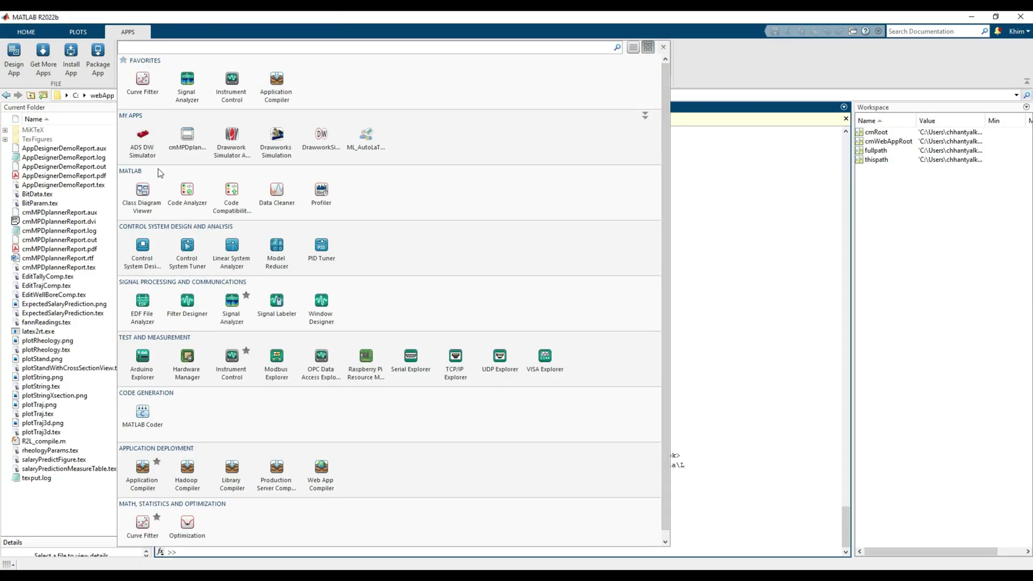
- Launch the installed ML_AutoLaTeXreporting app, load the salary data, and report with linear, polynomial and ANN fits
click(364, 149)
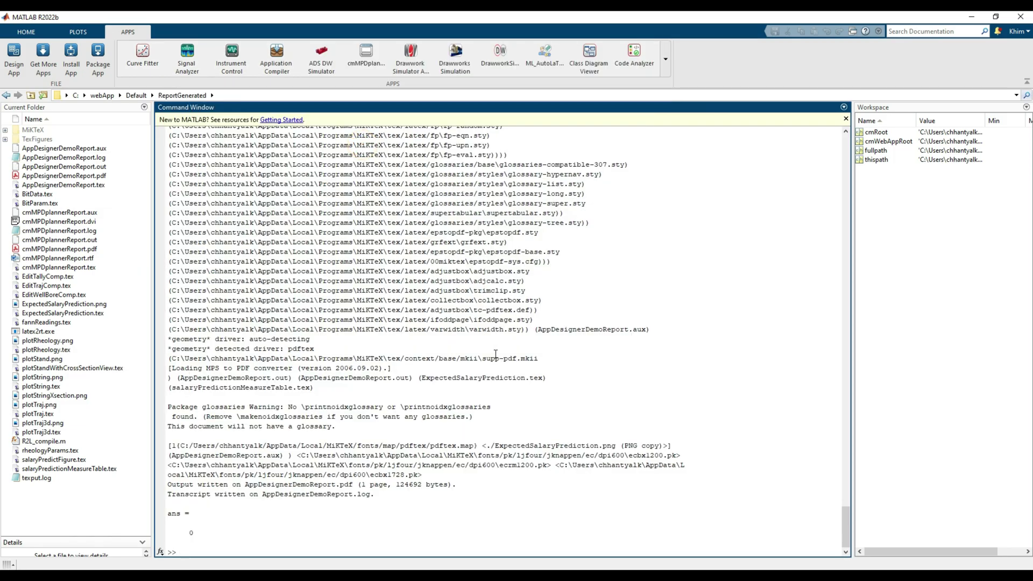
drag(371, 301, 513, 219)
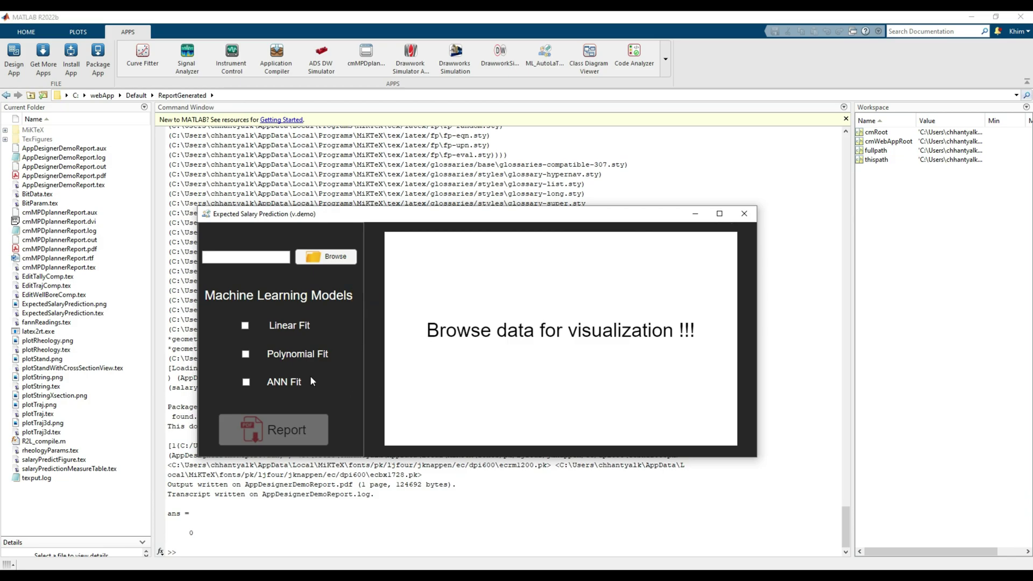
click(322, 262)
double_click(474, 425)
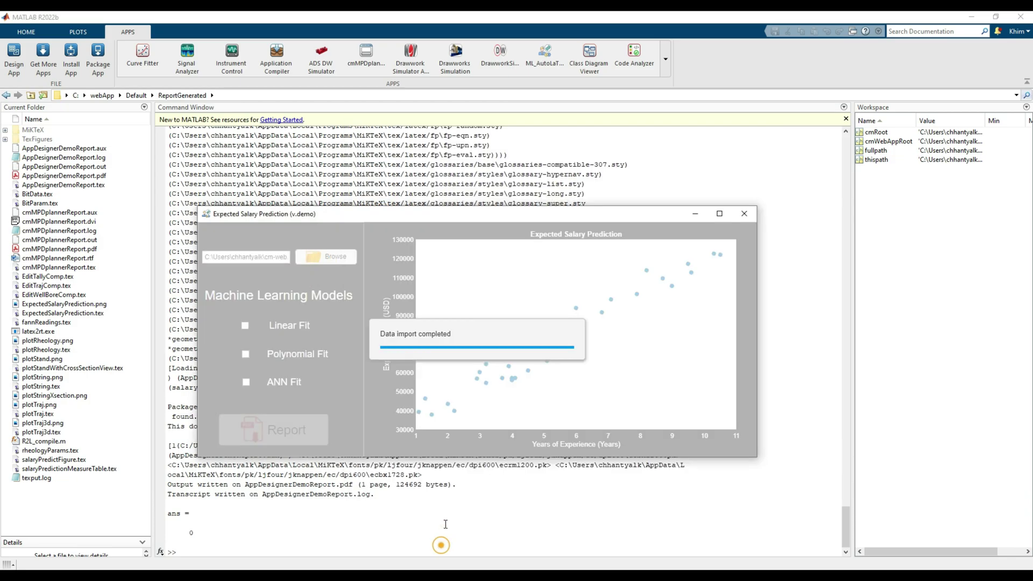
click(245, 325)
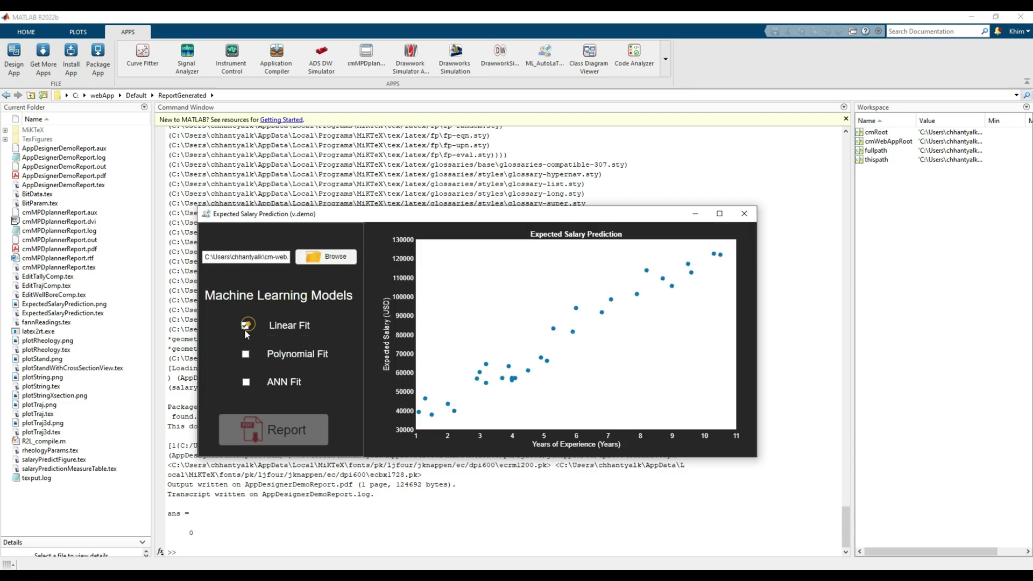
click(245, 354)
click(246, 383)
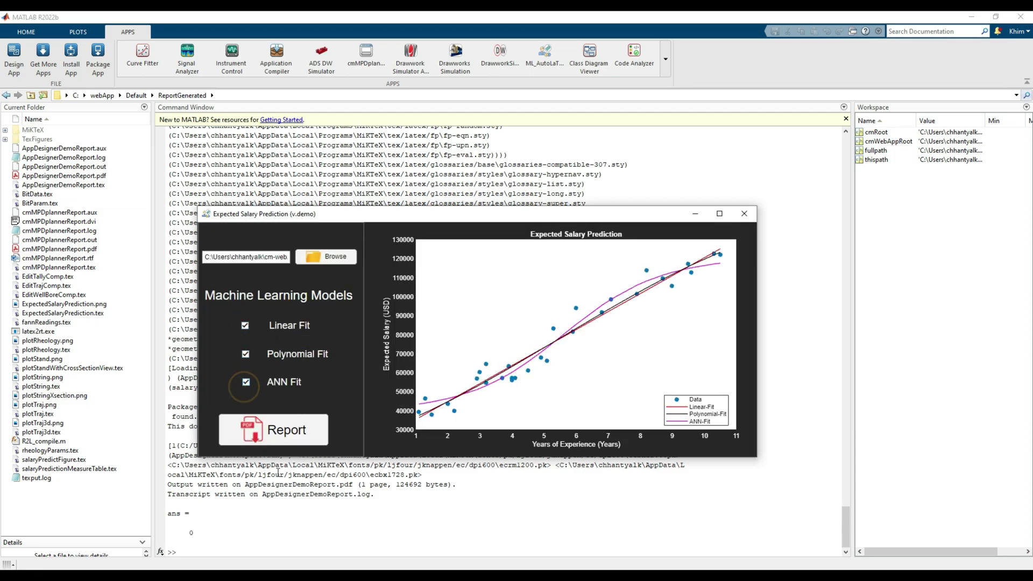
click(295, 434)
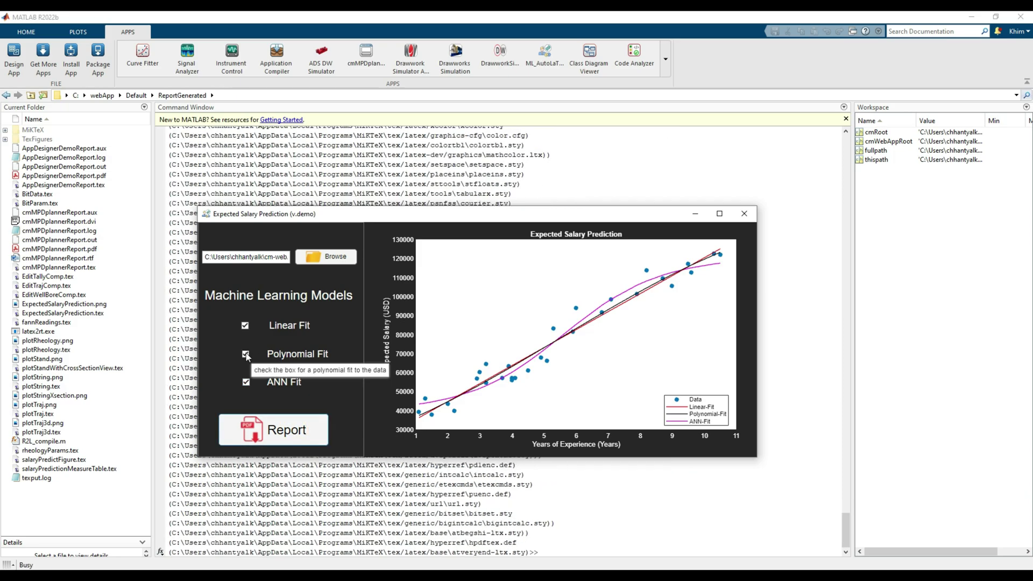
- Untick the ANN and polynomial fits and regenerate the report with only the linear fit
mouse_move(344, 218)
mouse_down()
mouse_move(434, 194)
mouse_move(348, 230)
mouse_up()
click(250, 395)
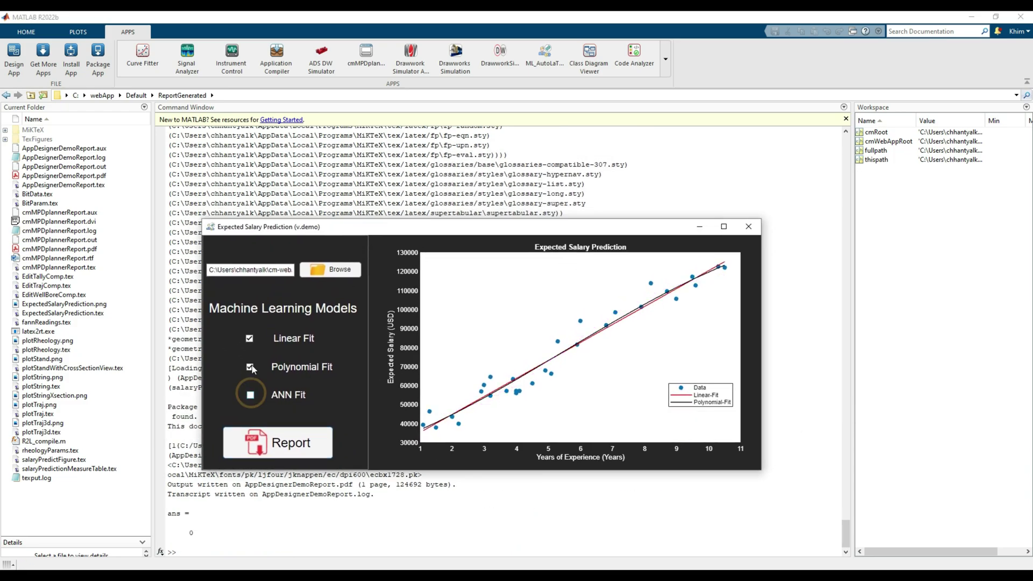
click(249, 367)
click(310, 451)
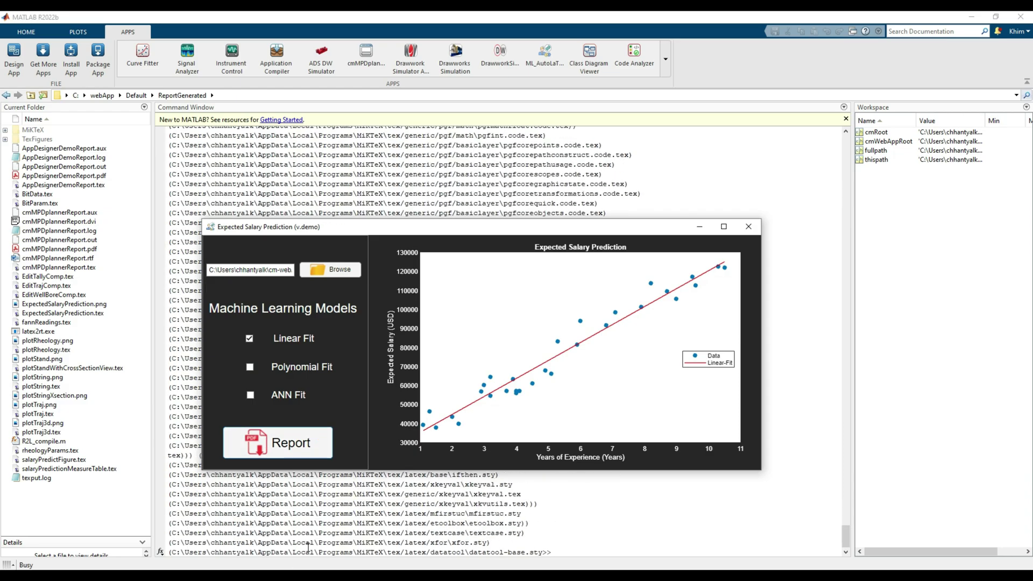
- Open AppDesignerDemoReport.pdf showing the Linear-Fit chart with MAPE 7.05 and R 0.978
double_click(61, 176)
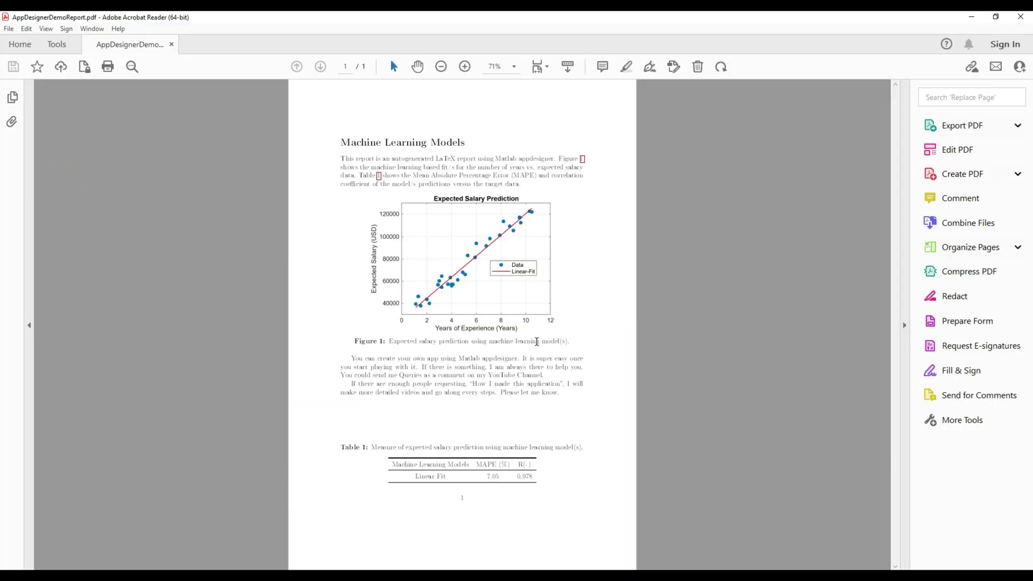
scroll(537, 347, up, 2)
scroll(538, 351, up, 3)
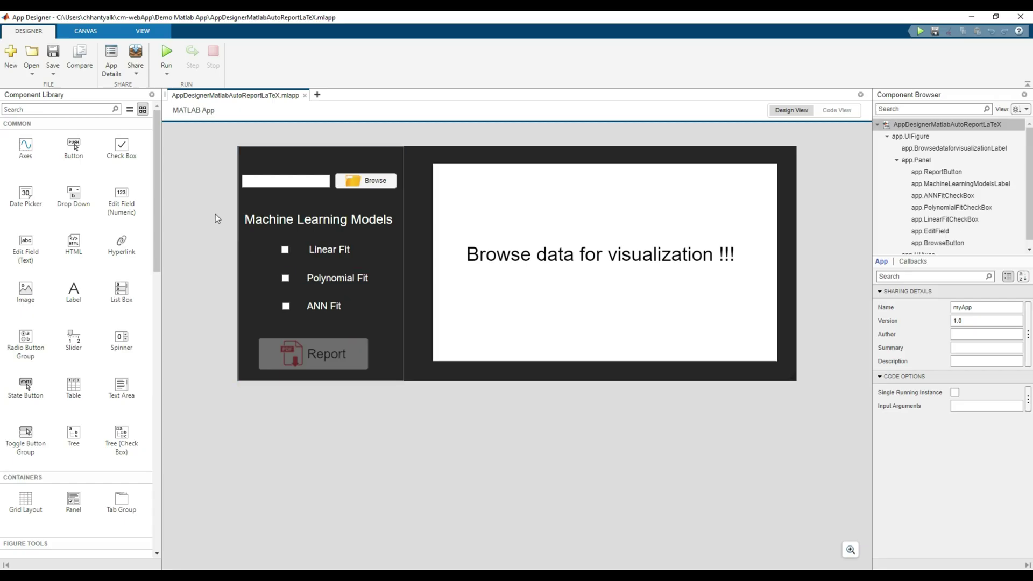
- Compile the app as a web app, producing myApp_1.ctf in the myApp_1 folder
click(137, 73)
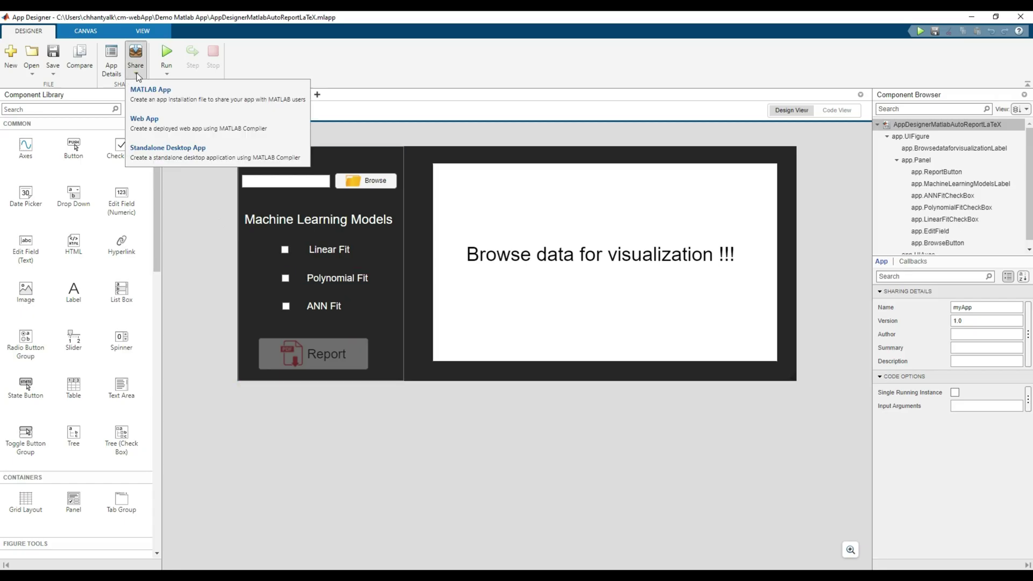
click(164, 116)
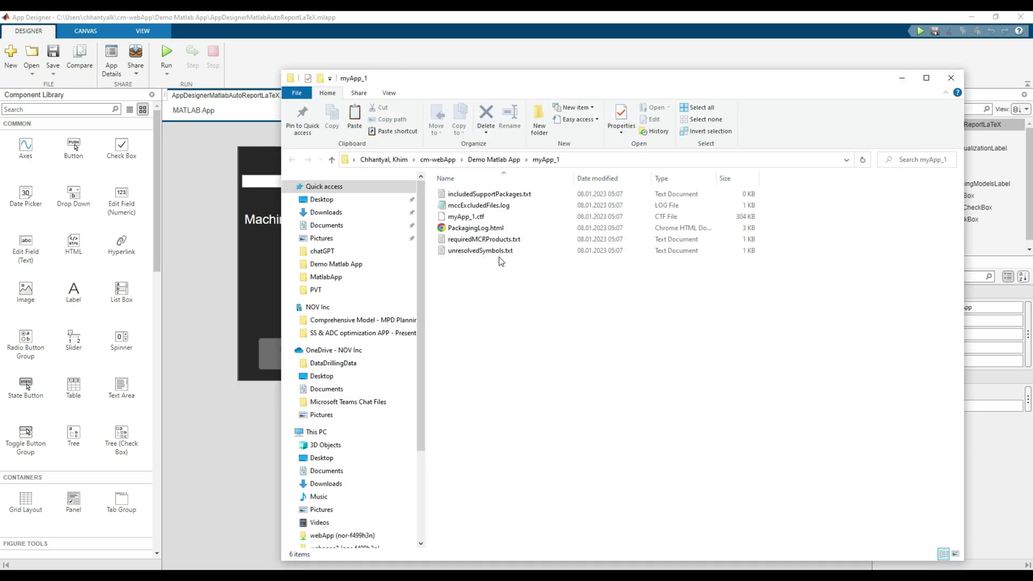
- Select the compiled myApp_1.ctf and switch to the other open window
click(500, 219)
click(499, 219)
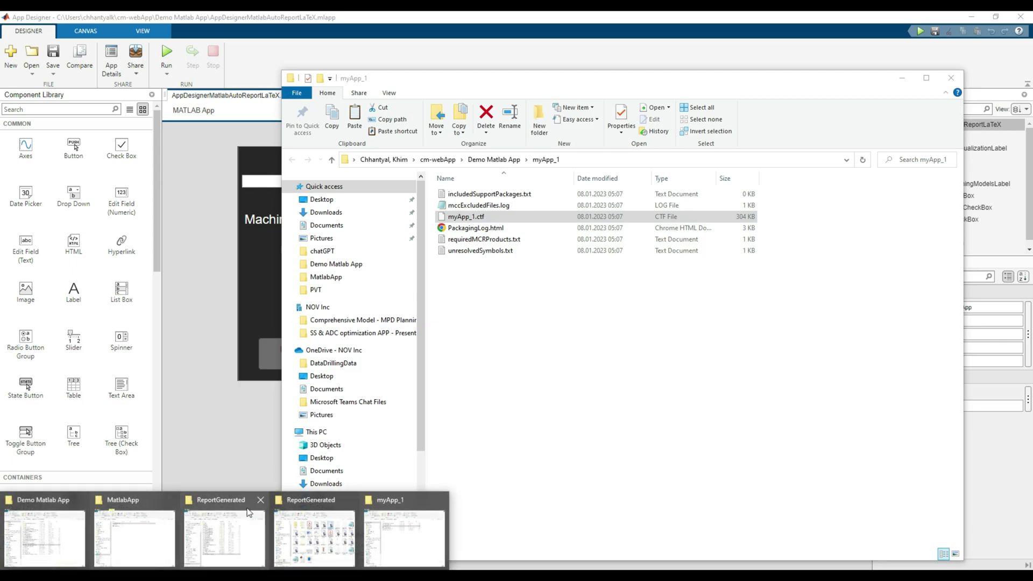
click(405, 533)
- Reload the MATLAB Web App Server home page and launch myApp in a new tab
click(85, 363)
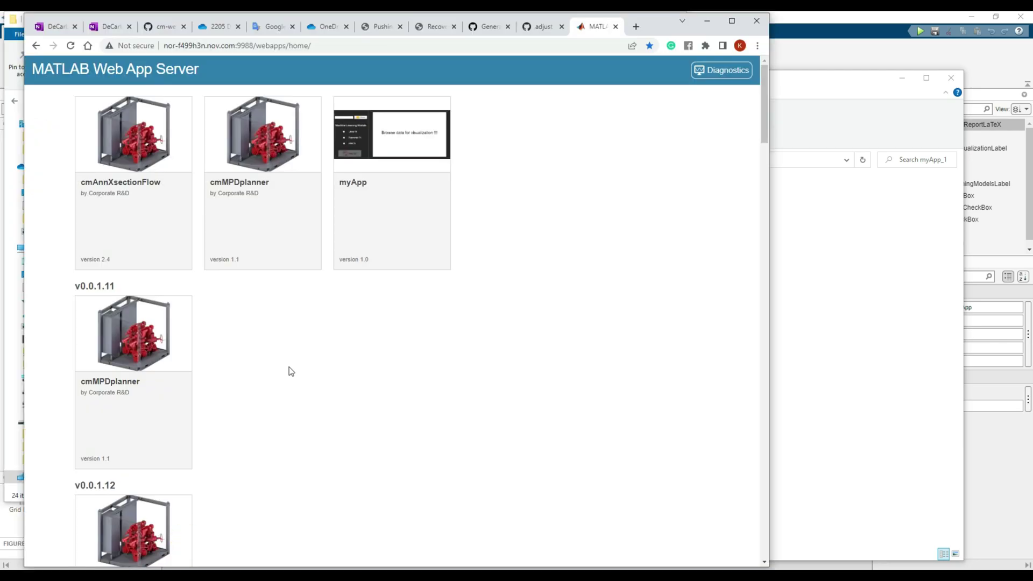
click(329, 45)
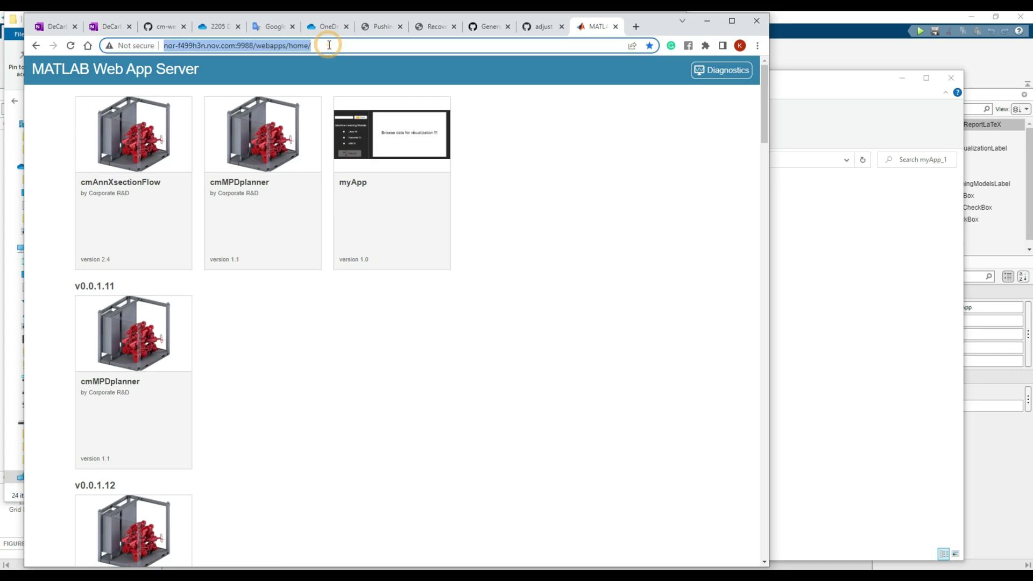
key(Return)
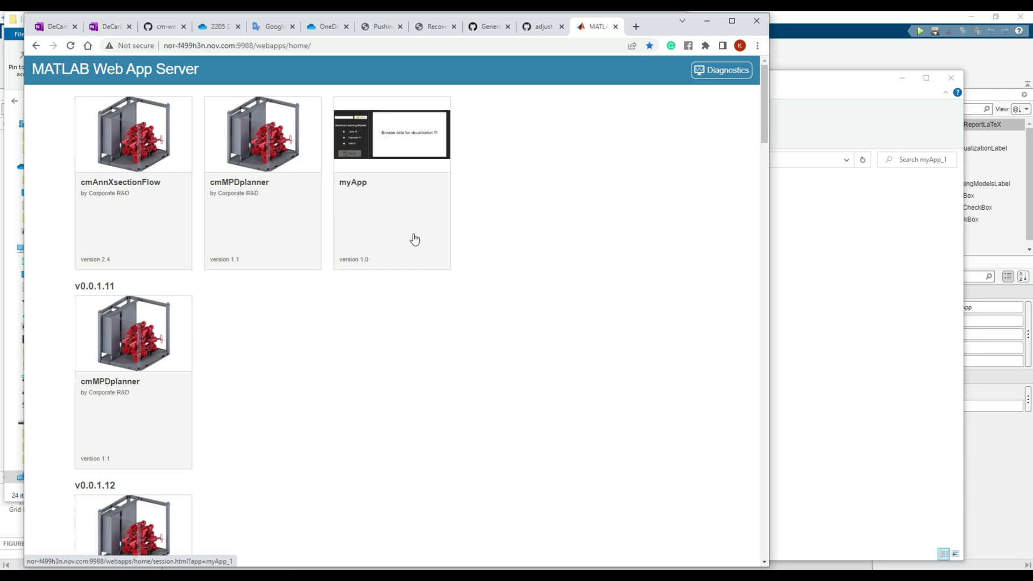
click(404, 218)
click(404, 220)
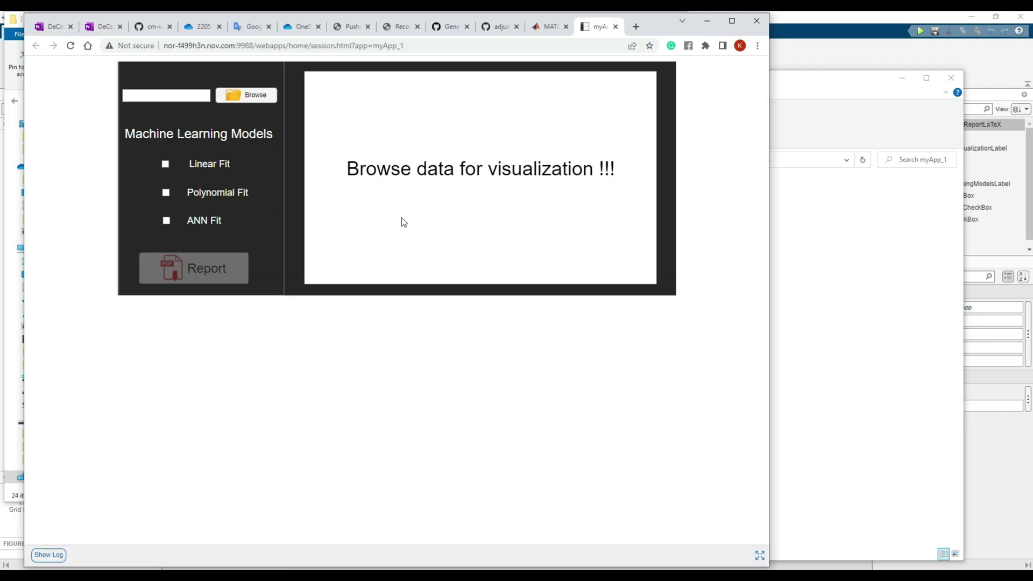
- Load ExpectedSalaryData.xlsx, keep only the polynomial fit, and open its report showing MAPE 6.65, R 0.980
click(249, 97)
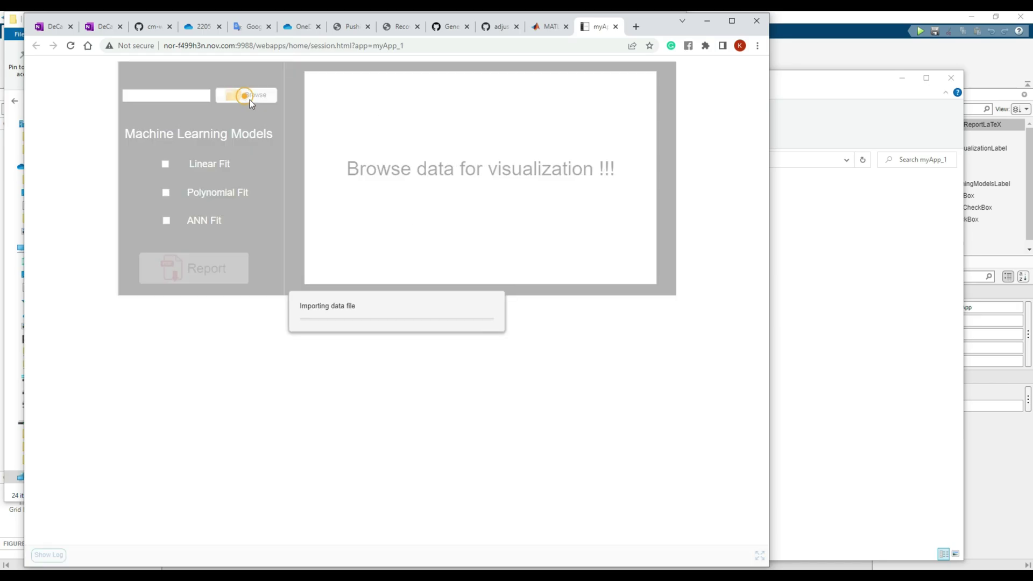
click(394, 190)
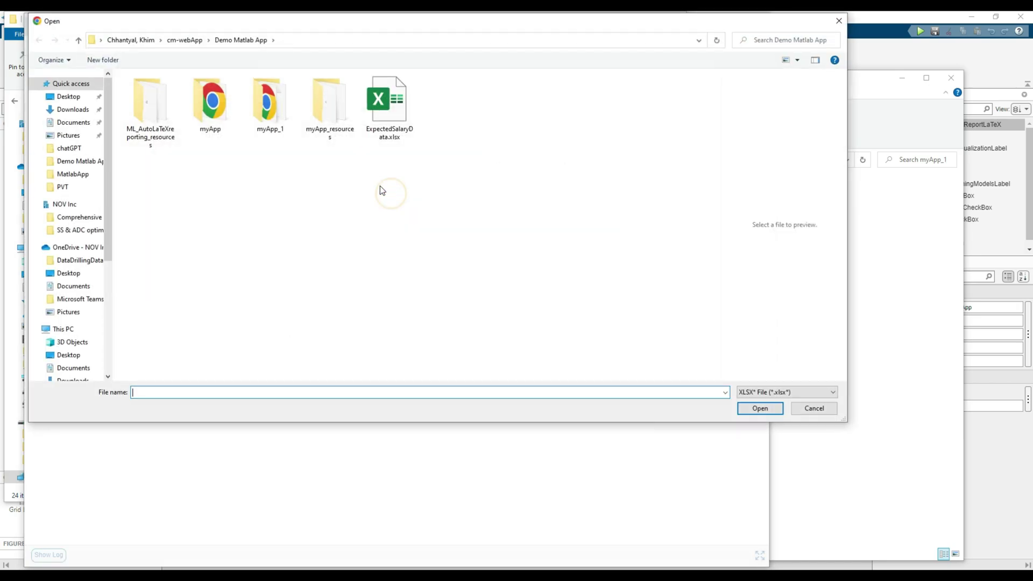
click(395, 110)
click(757, 407)
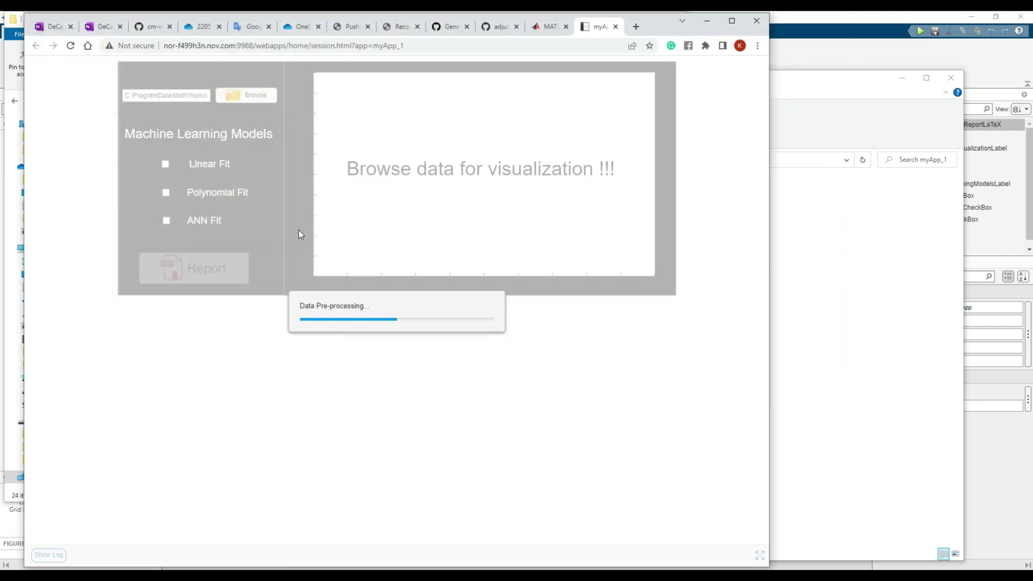
click(166, 221)
click(165, 165)
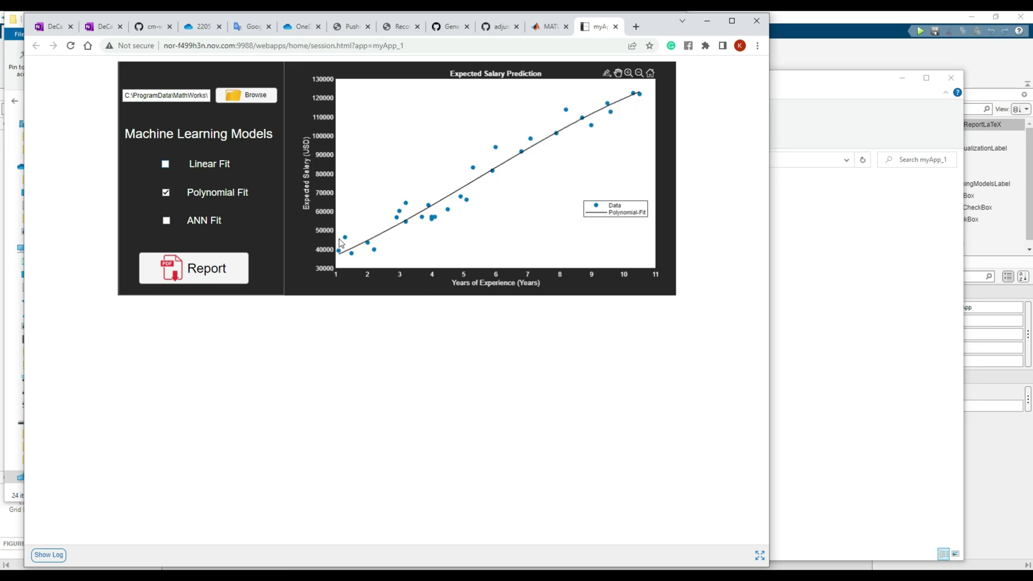
click(223, 273)
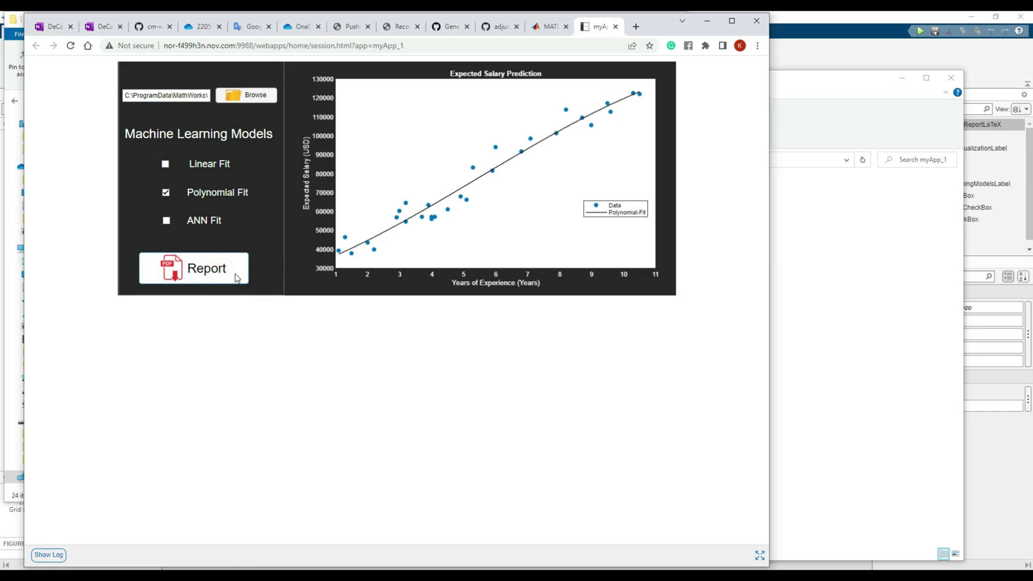
click(214, 193)
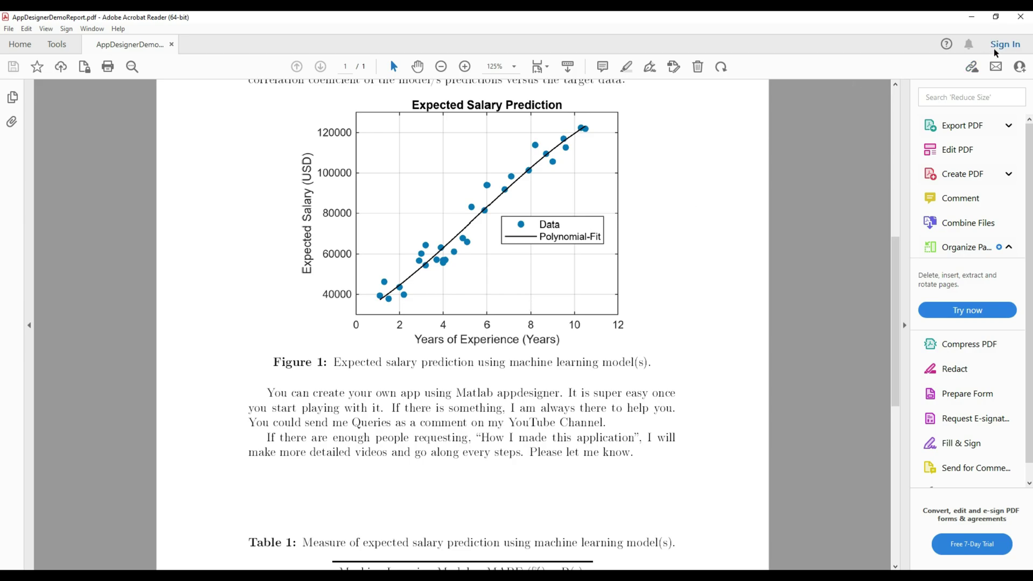
scroll(754, 290, down, 3)
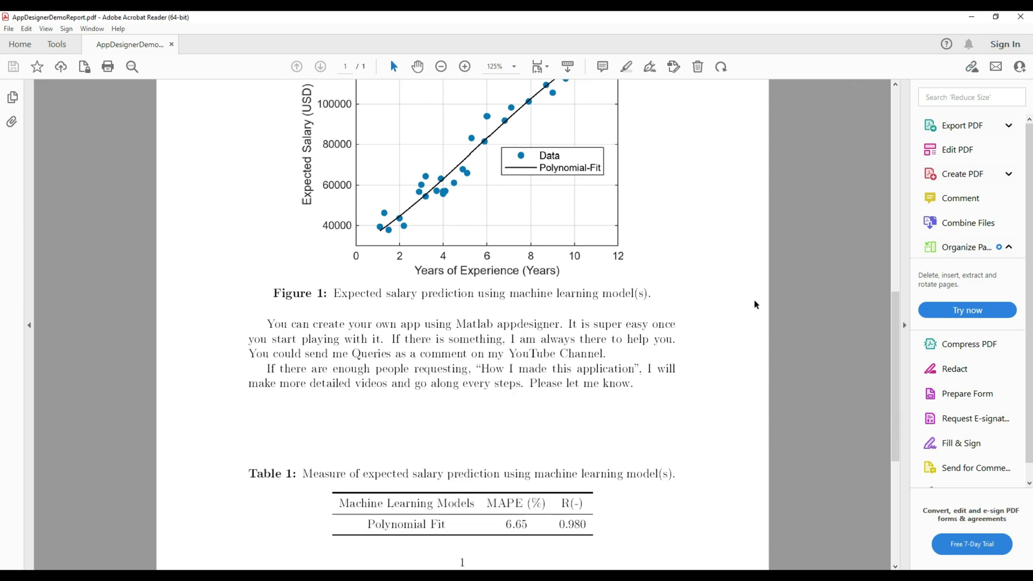
- Start packaging the app as a standalone desktop application from App Designer
key(alt+Tab)
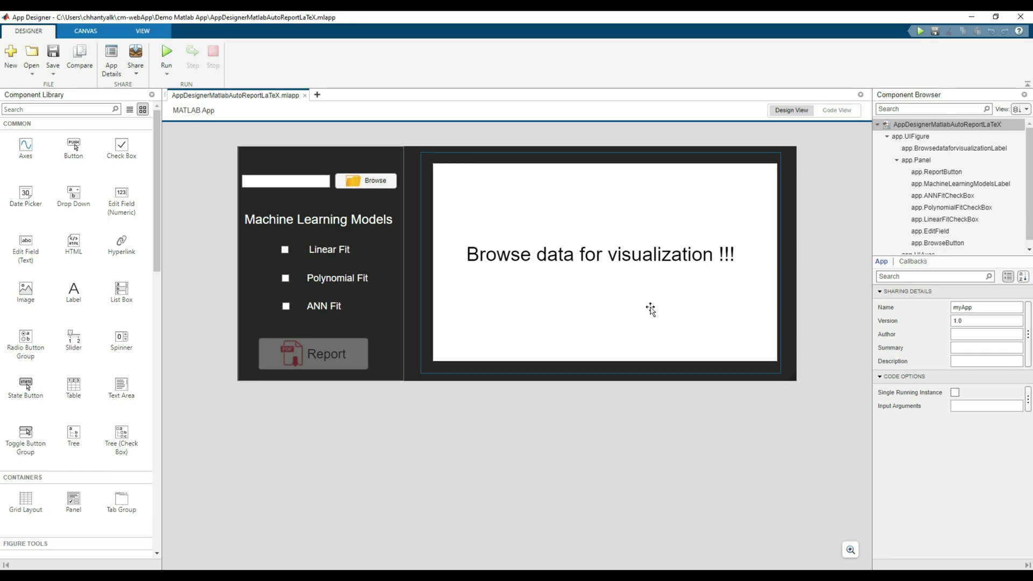
click(136, 64)
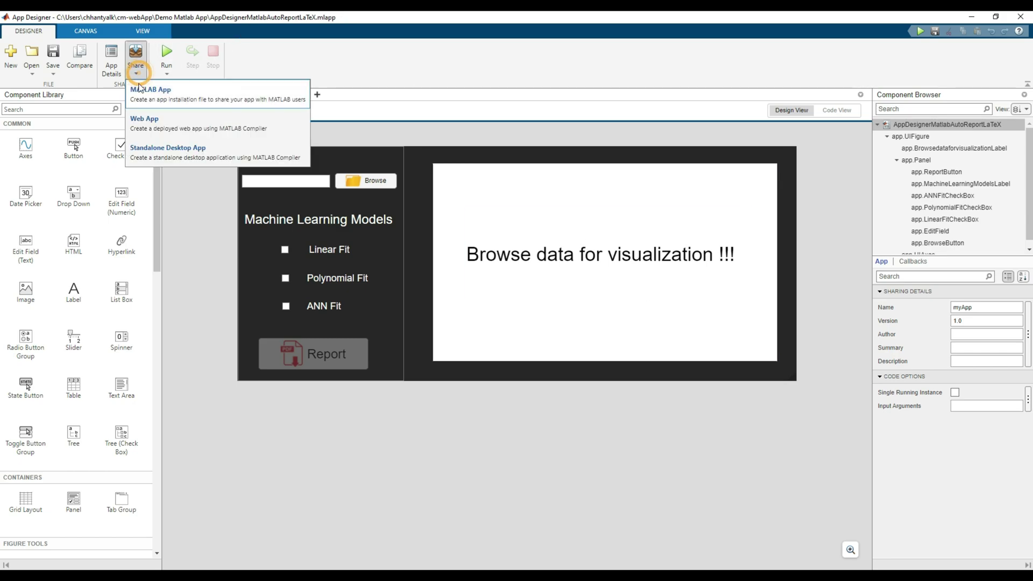
click(196, 157)
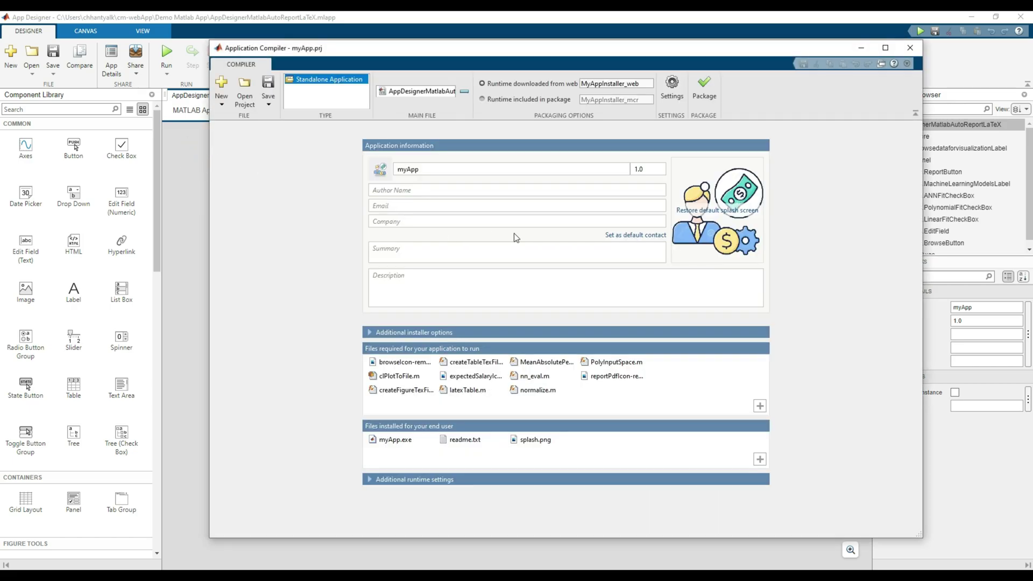
- Name it myAppDesktopDemoApp, enter the author, keep 'Runtime downloaded from web', and package
click(458, 169)
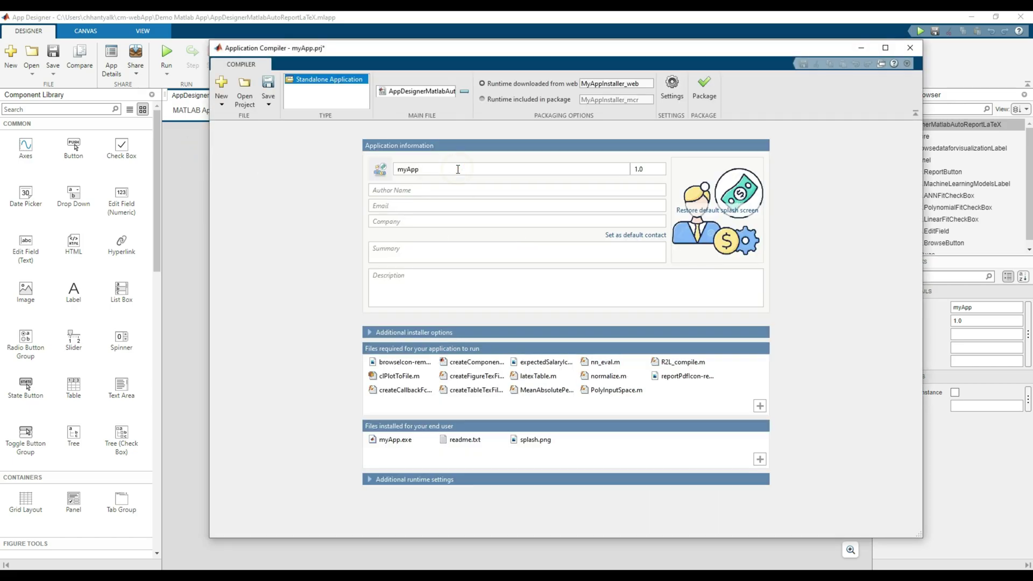
text(DesktopDemoApp)
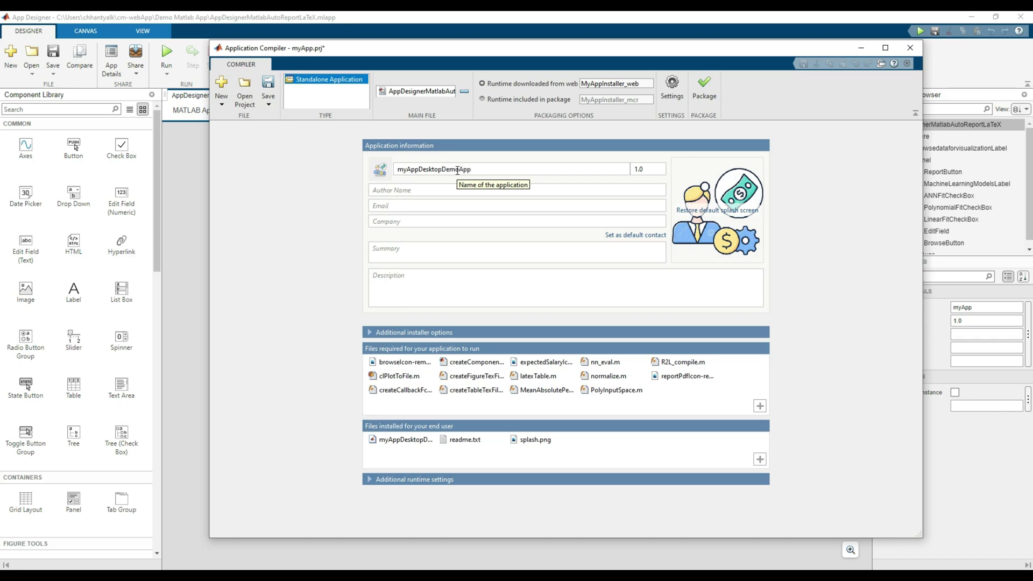
click(410, 191)
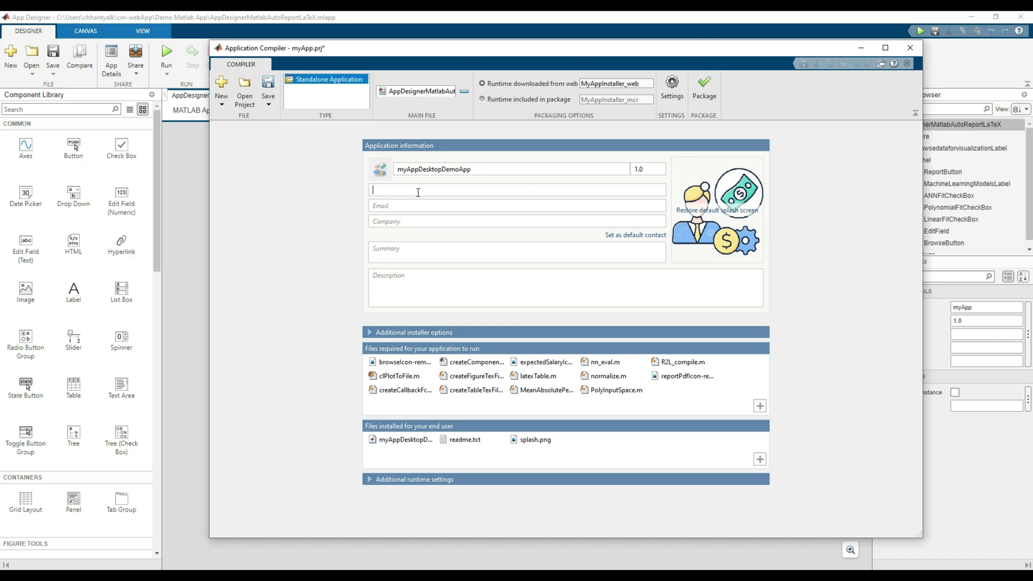
text(Khim cHHANTYAL)
click(484, 100)
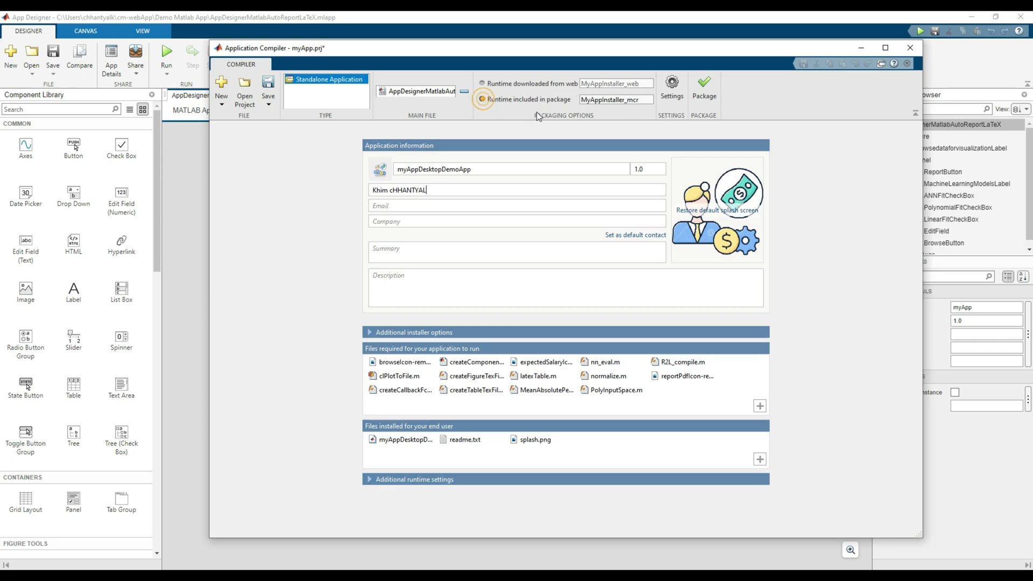
click(484, 84)
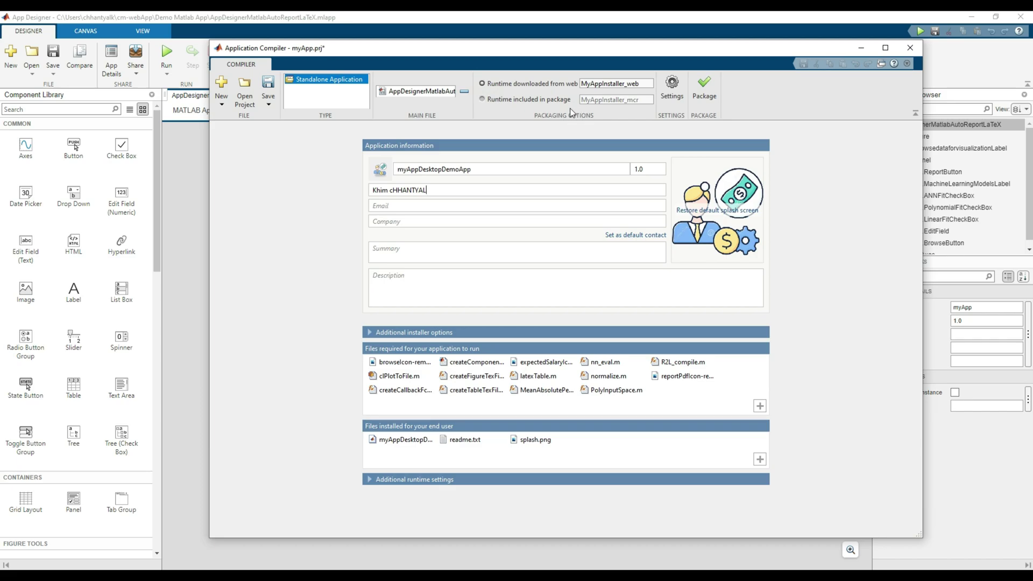
click(705, 87)
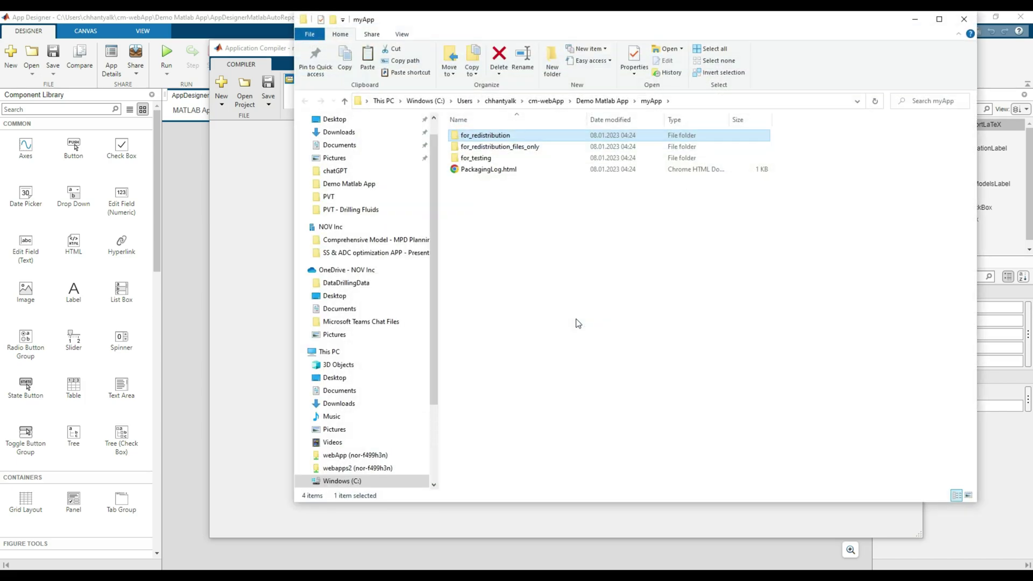
- Run MyAppInstaller_web.exe from the for_redistribution folder
double_click(509, 139)
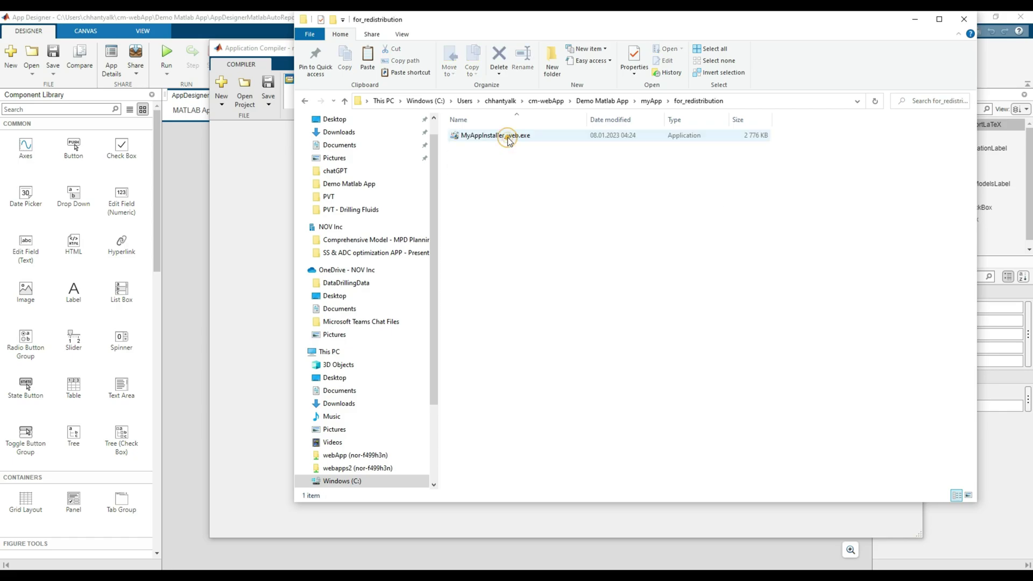
click(509, 138)
double_click(509, 139)
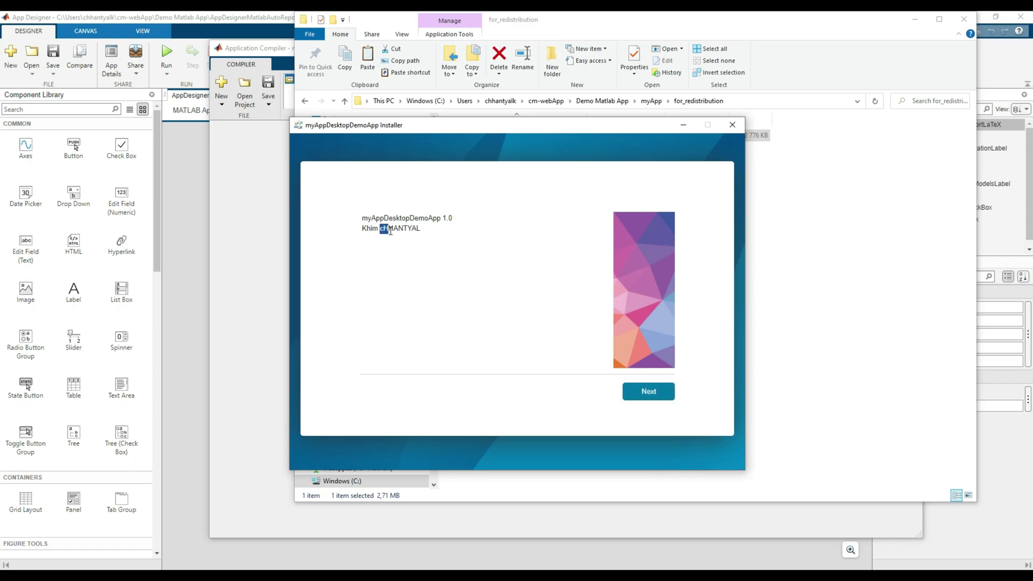
- Install myAppDesktopDemoApp to C:\Program Files\myAppDesktopDemoApp with MATLAB Runtime R2022b, accepting the runtime license
click(652, 395)
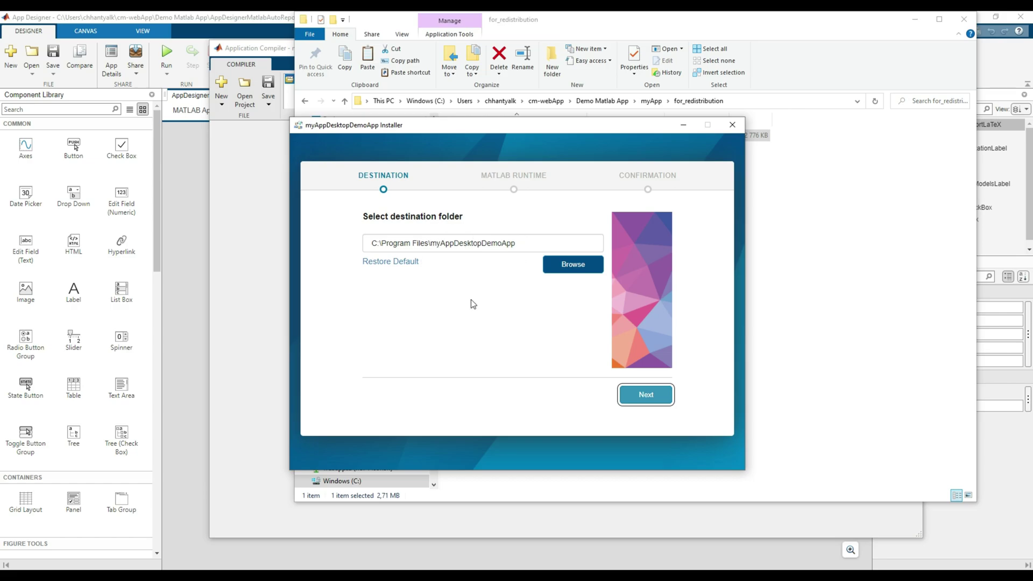
click(656, 398)
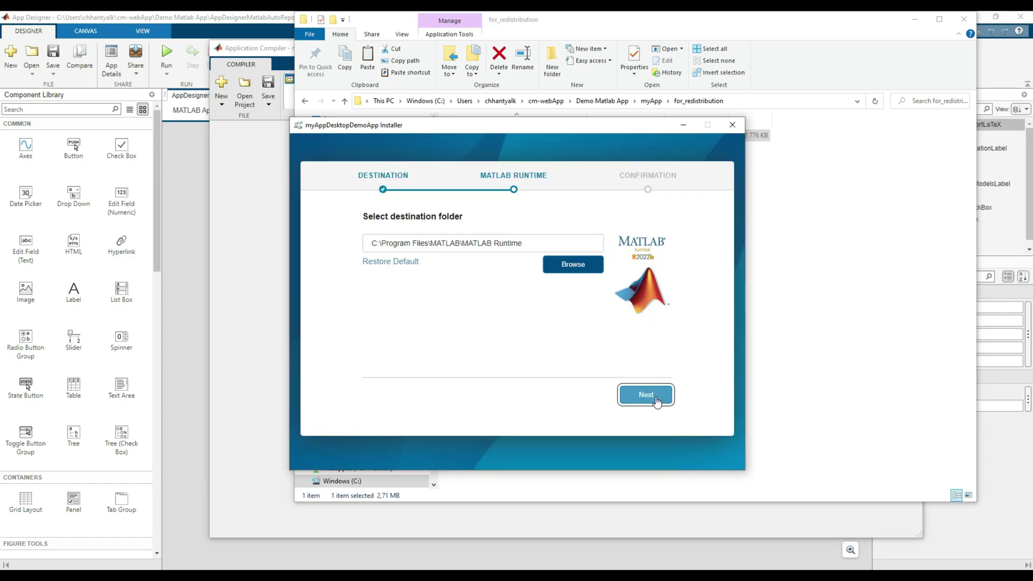
click(646, 396)
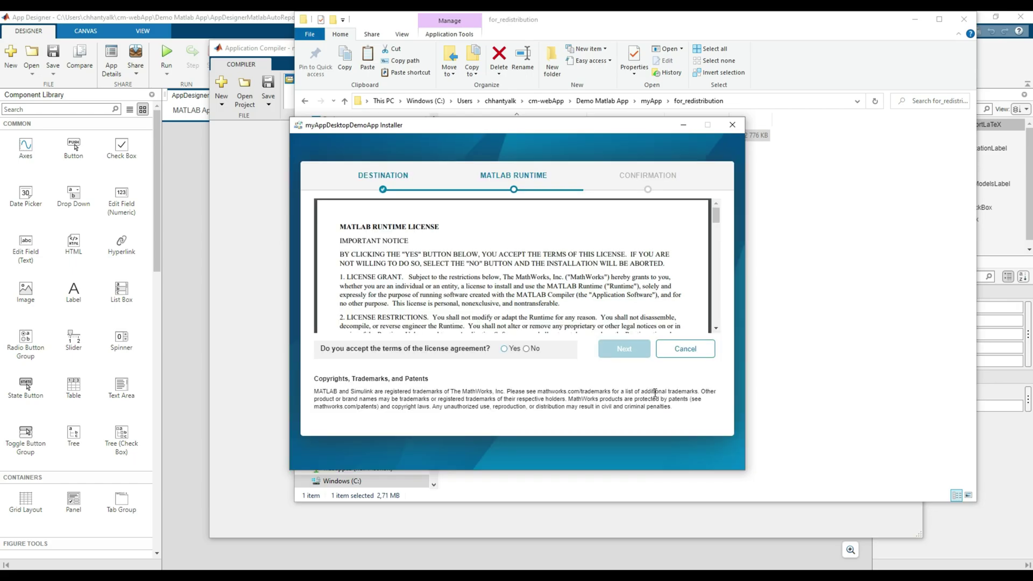
scroll(538, 301, down, 10)
click(505, 349)
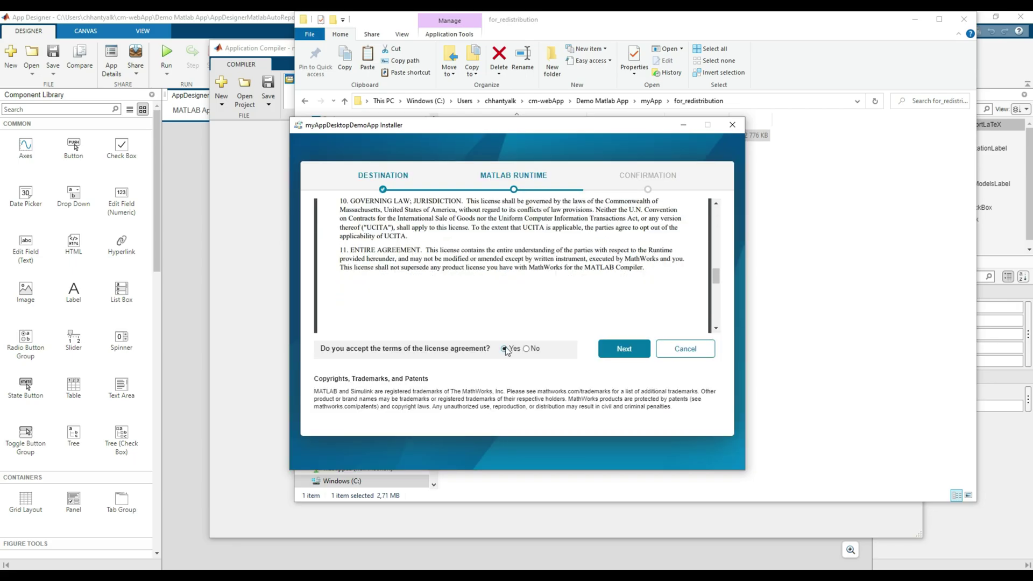
click(636, 349)
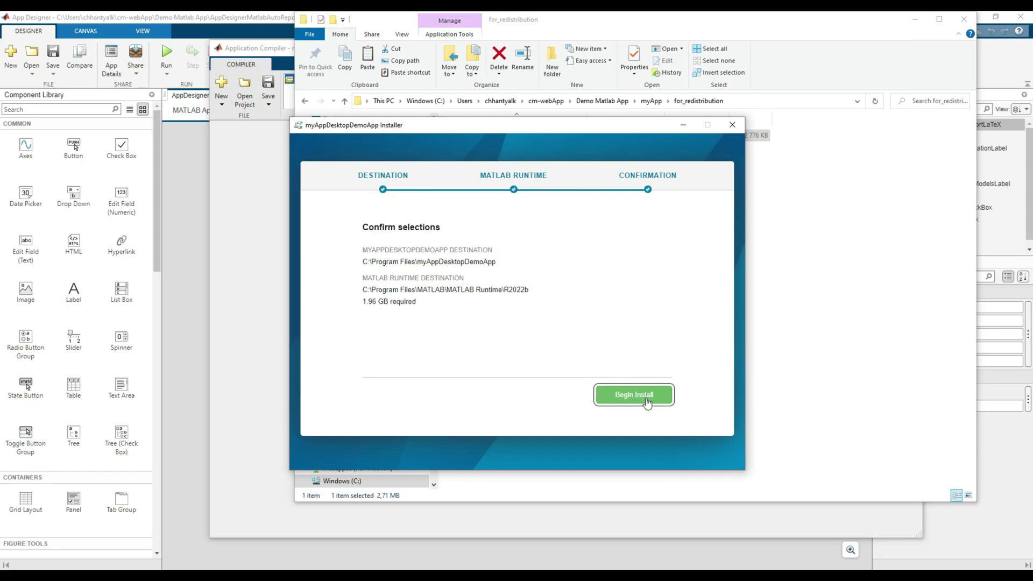
click(647, 398)
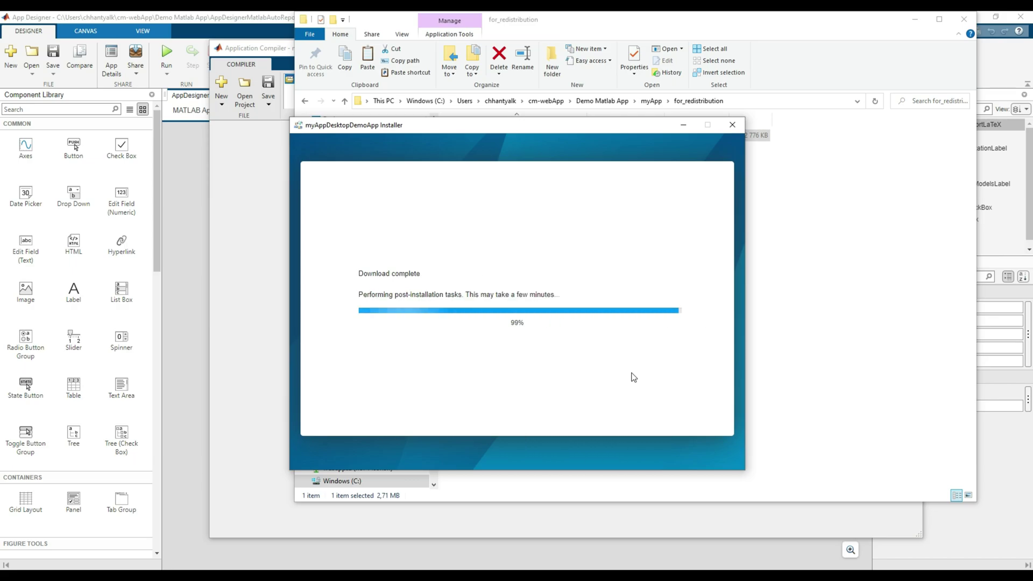
key(super)
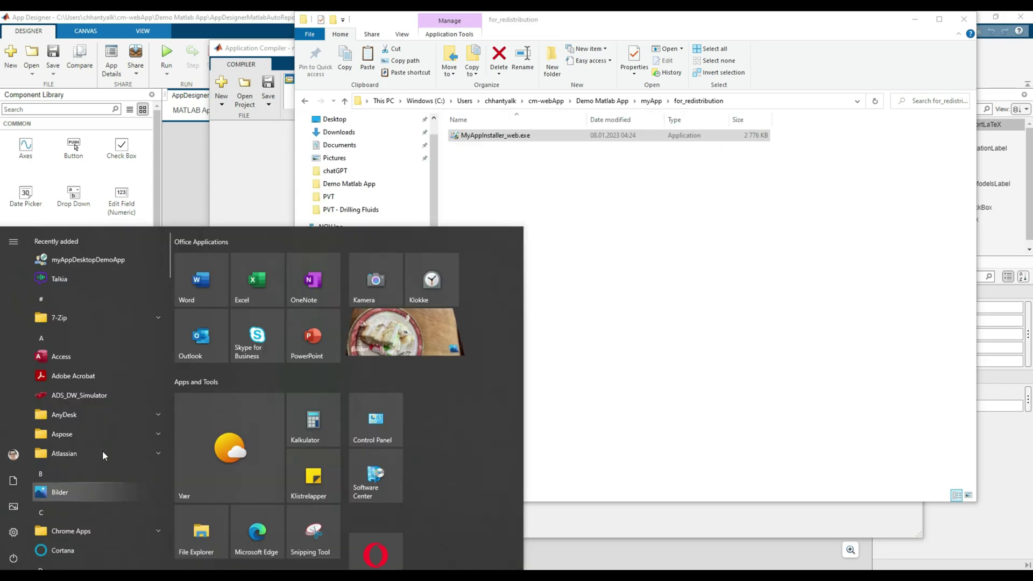
- Launch the installed app, load ExpectedSalaryData.xlsx, and generate the ANN-Fit PDF report
click(76, 258)
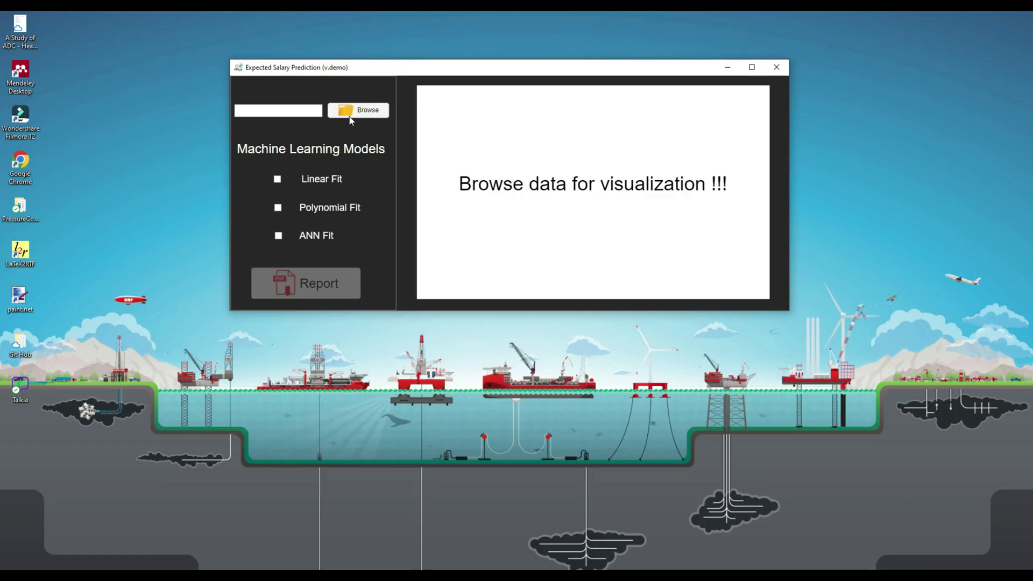
click(351, 113)
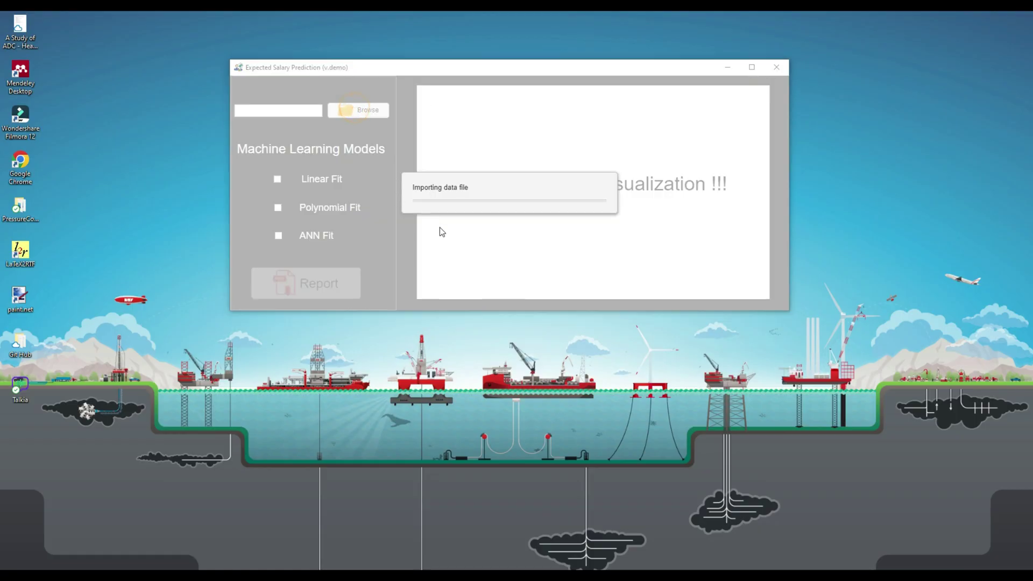
click(195, 200)
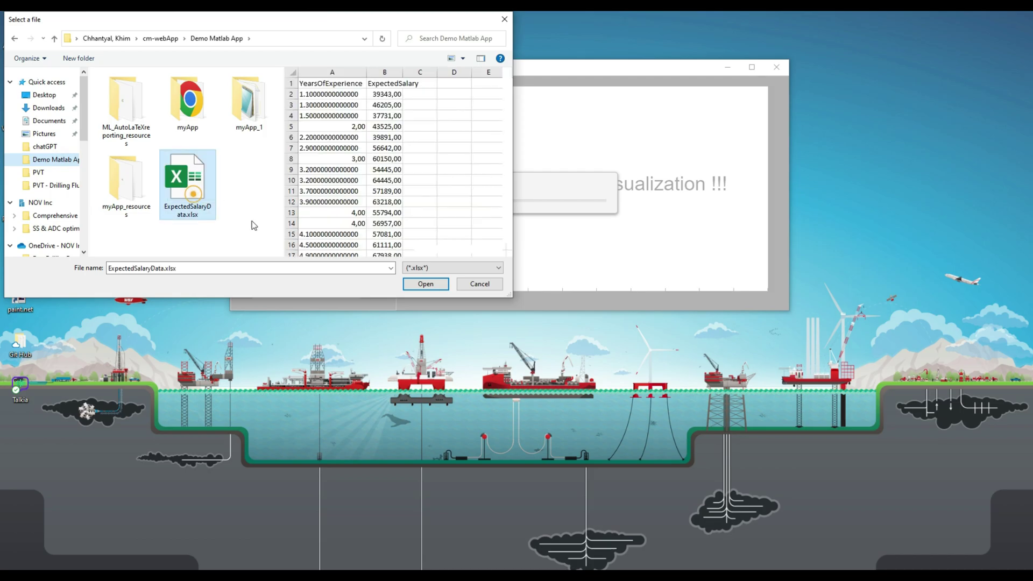
click(423, 285)
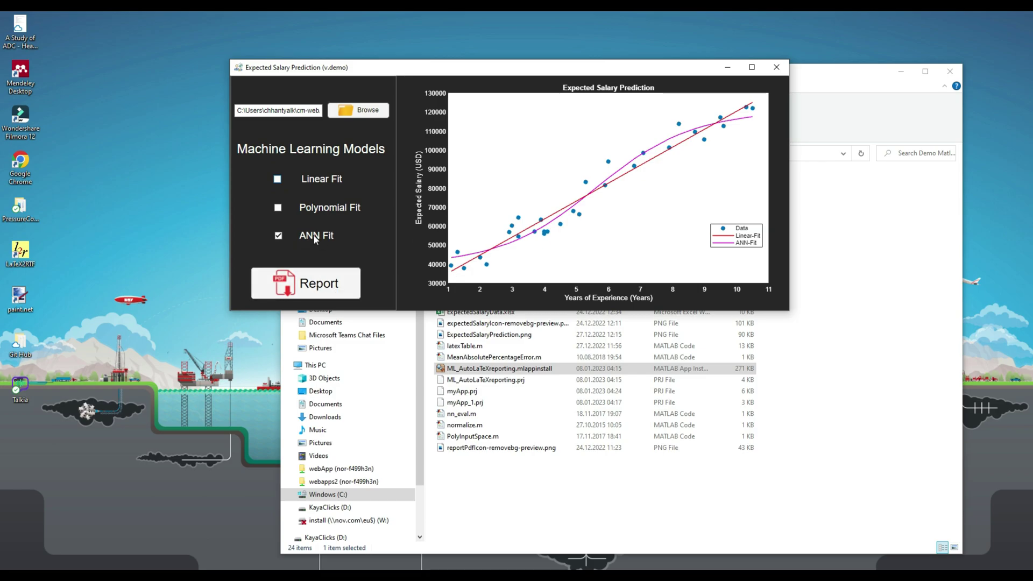
click(317, 277)
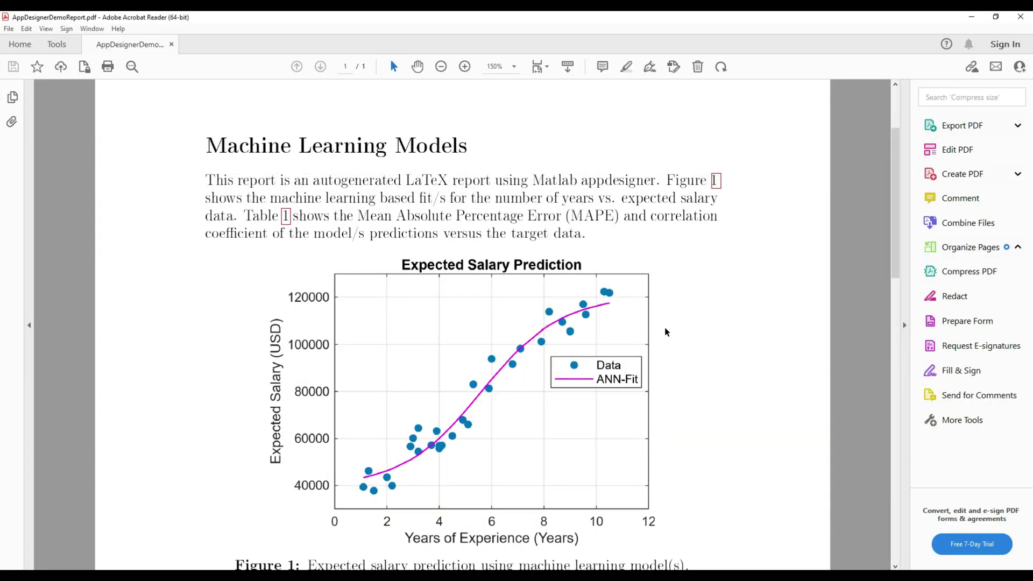
scroll(666, 337, down, 6)
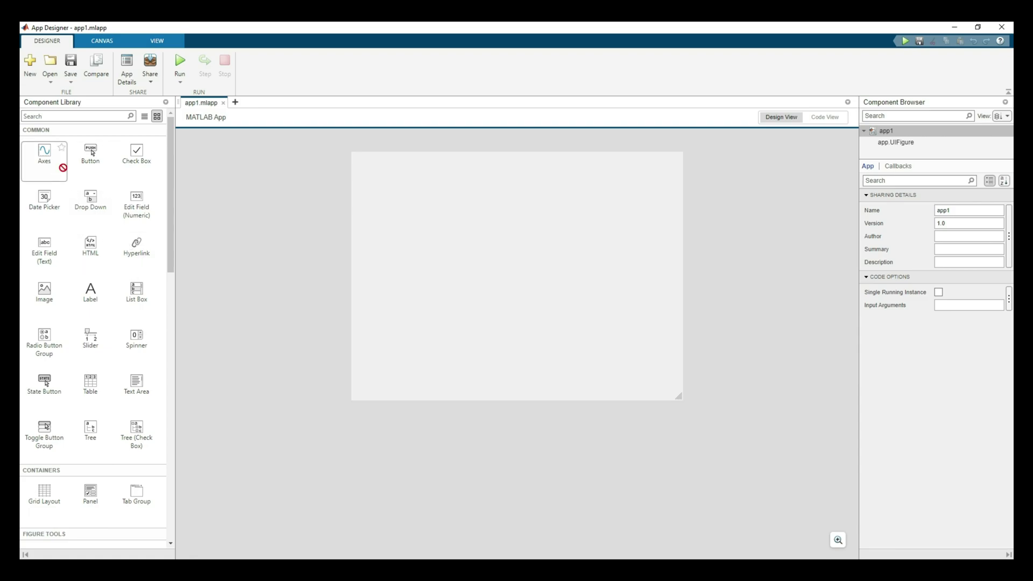
- Add an Axes component to the empty app1 canvas
drag(62, 166, 593, 261)
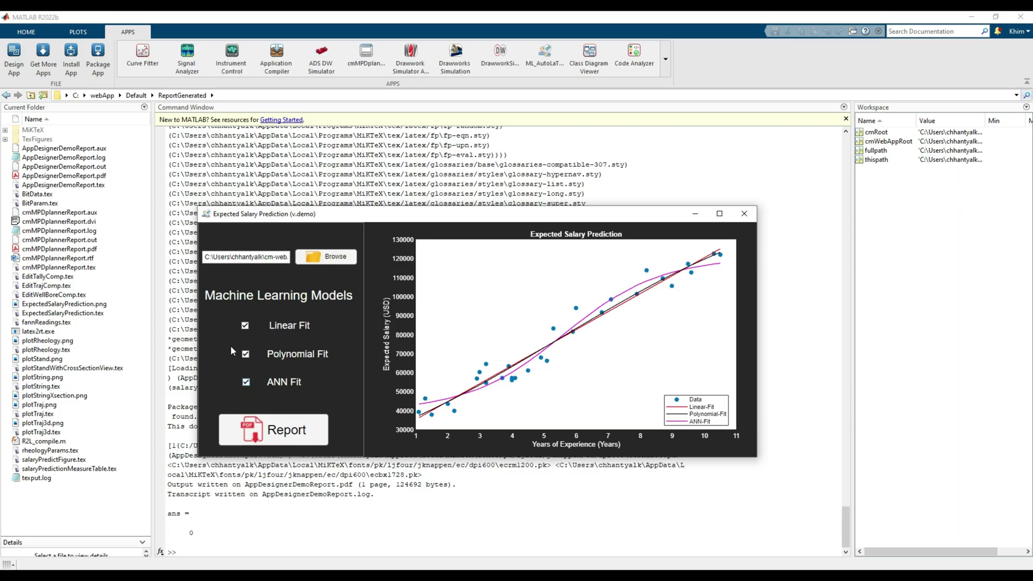
- Bring up AppDesignerDemoReport.pdf in Acrobat Reader showing the Linear-Fit chart
click(297, 425)
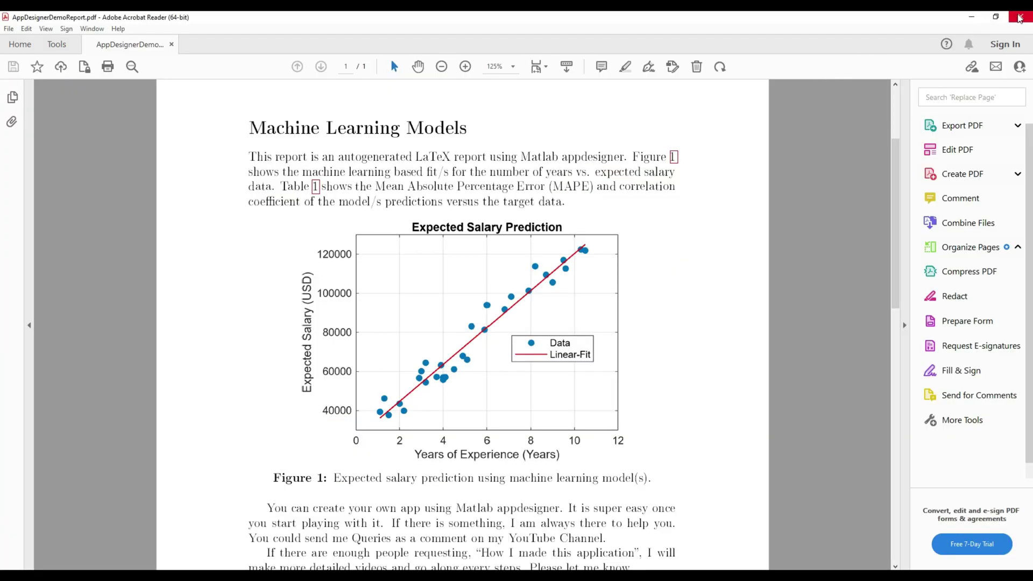